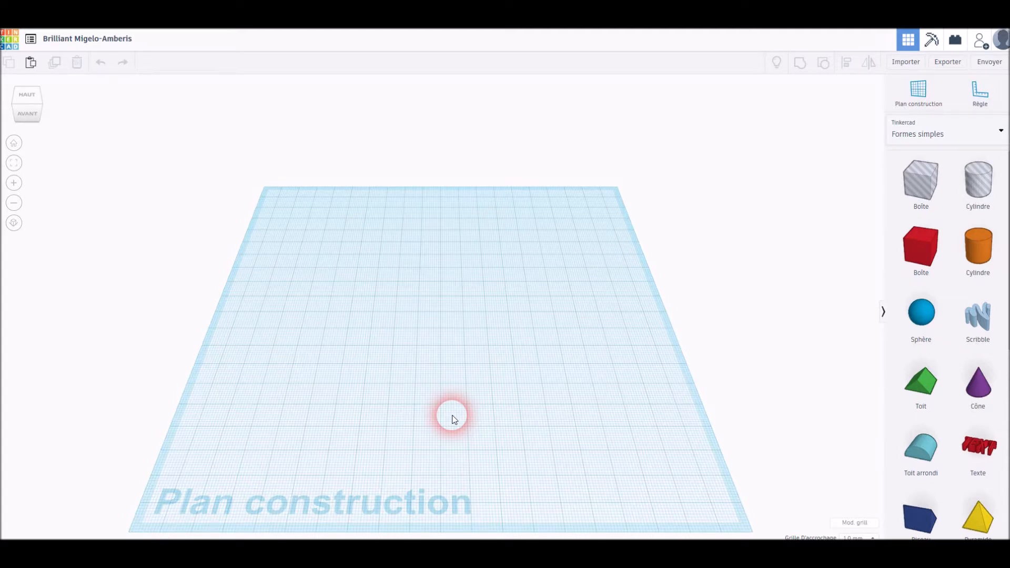
# Import the 16340_18340_123A.stl model from the lithium battery folder's files subfolder onto the workplane.
pyautogui.click(898, 65)
pyautogui.click(526, 289)
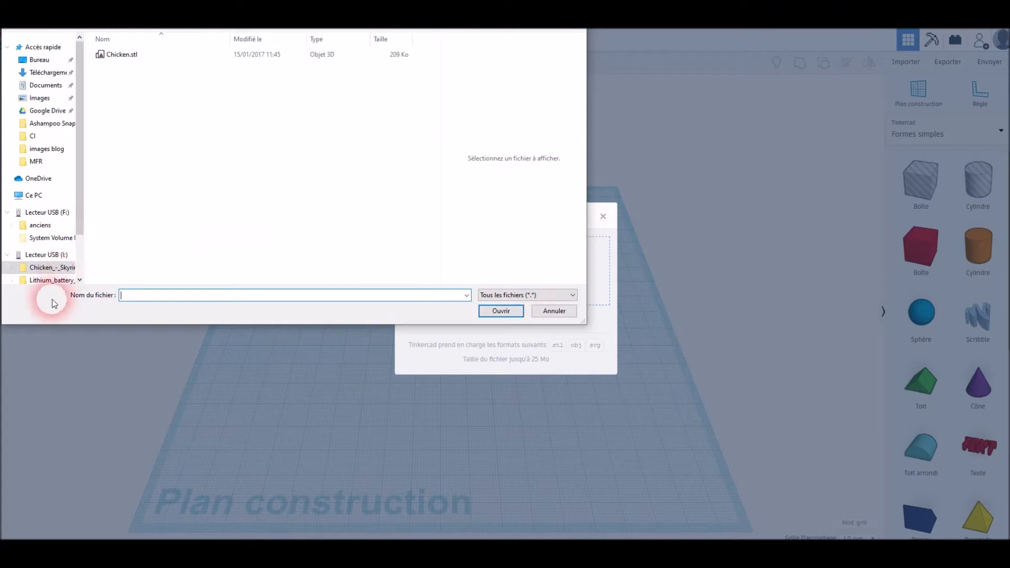
pyautogui.click(50, 280)
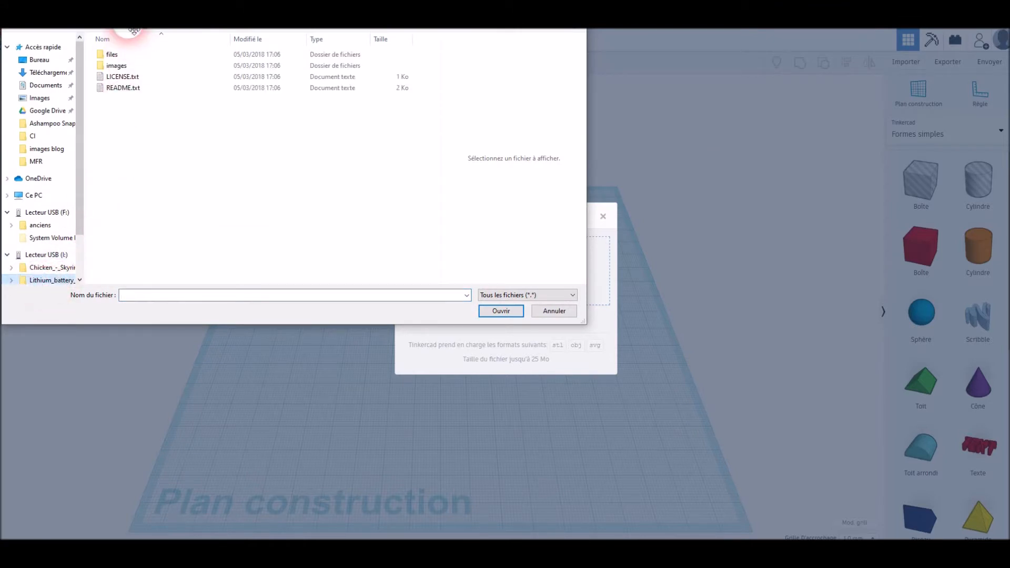
pyautogui.doubleClick(131, 54)
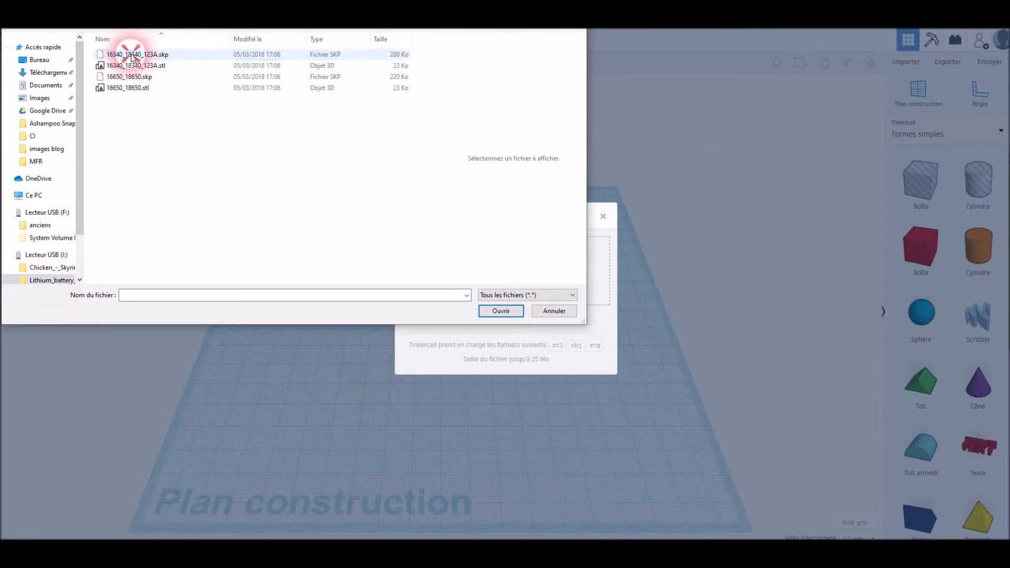
pyautogui.click(126, 66)
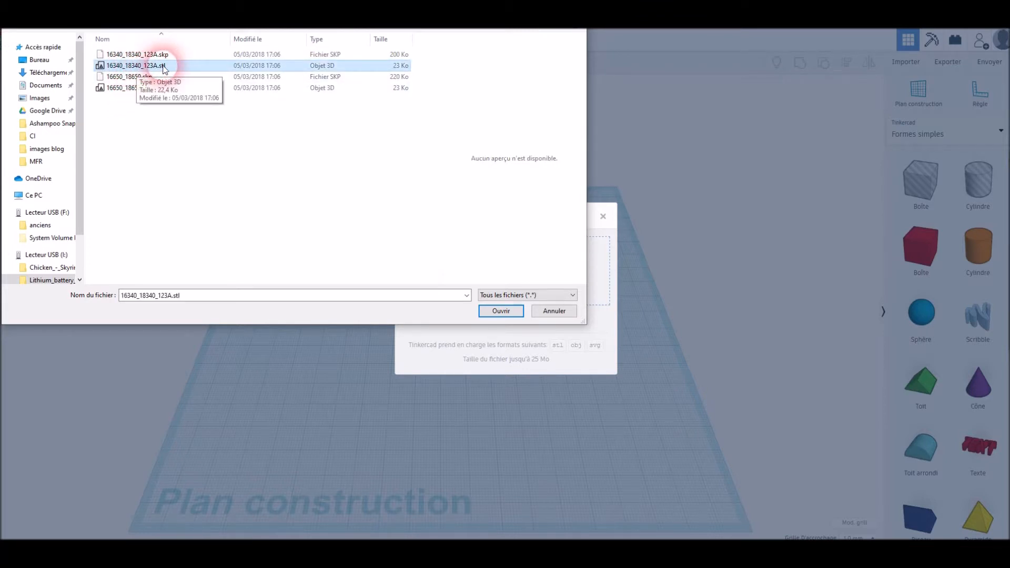
pyautogui.click(499, 312)
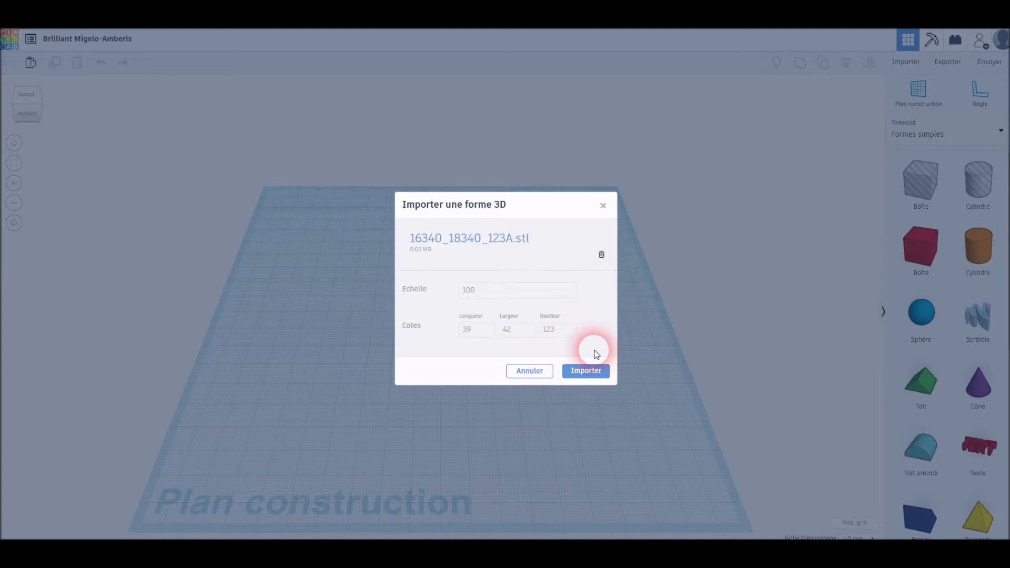
pyautogui.click(593, 370)
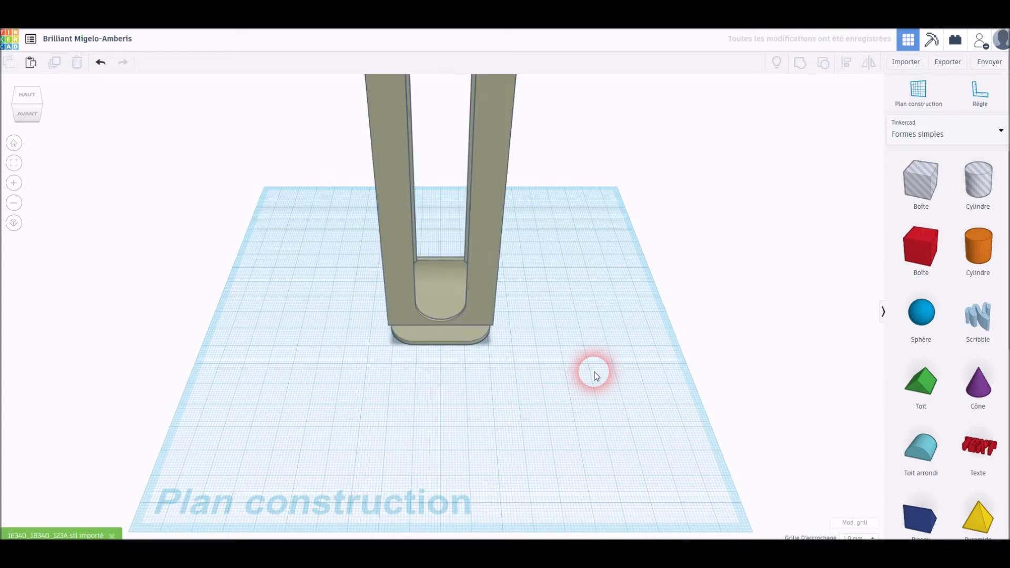
# Examine the imported holder from its open side, and review the infill and quality print settings in Ultimaker Cura.
pyautogui.scroll(-2, 540, 317)
pyautogui.scroll(3, 540, 317)
pyautogui.scroll(-5, 540, 317)
pyautogui.moveTo(541, 316); pyautogui.dragTo(450, 449, button='right')
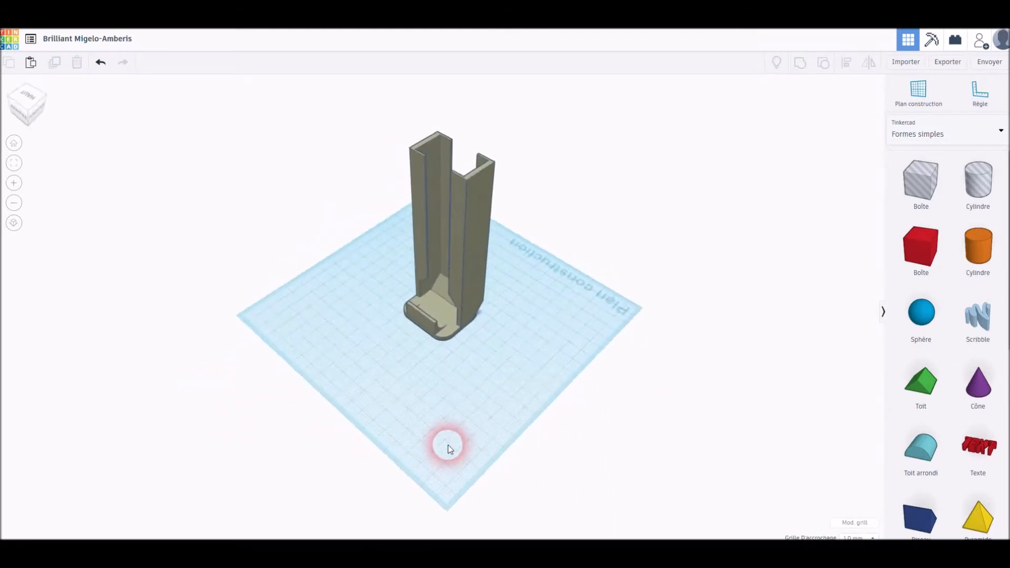
pyautogui.hotkey('alt', 'Tab')
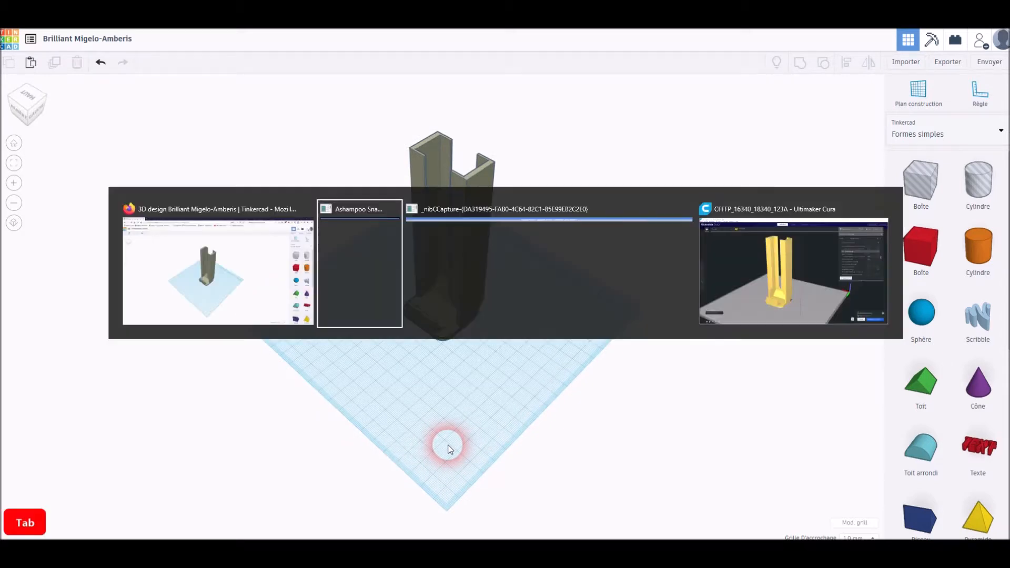
pyautogui.click(804, 256)
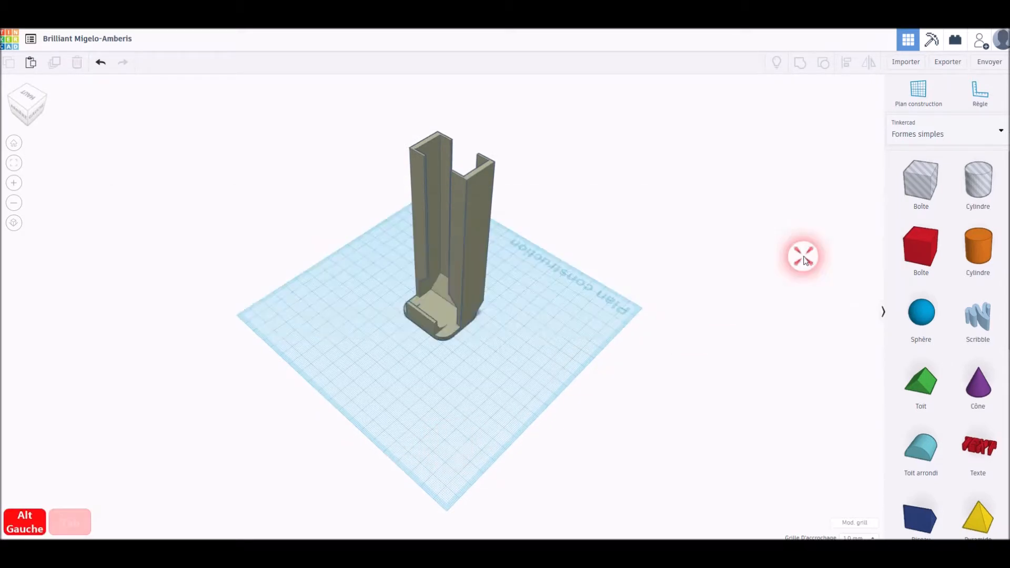
pyautogui.hotkey('alt', 'Tab')
pyautogui.click(731, 271)
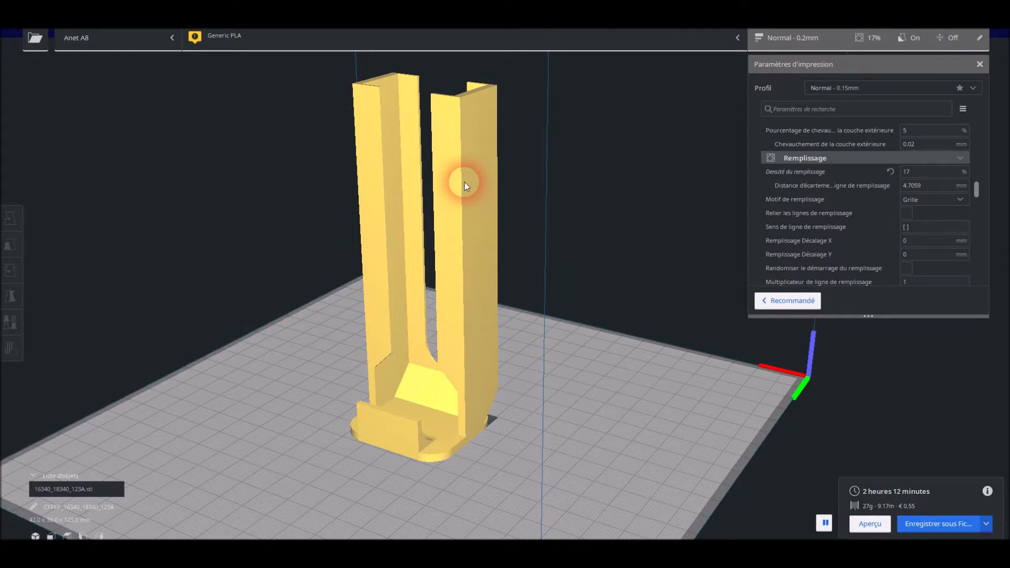
pyautogui.click(967, 185)
pyautogui.moveTo(977, 192); pyautogui.dragTo(970, 129)
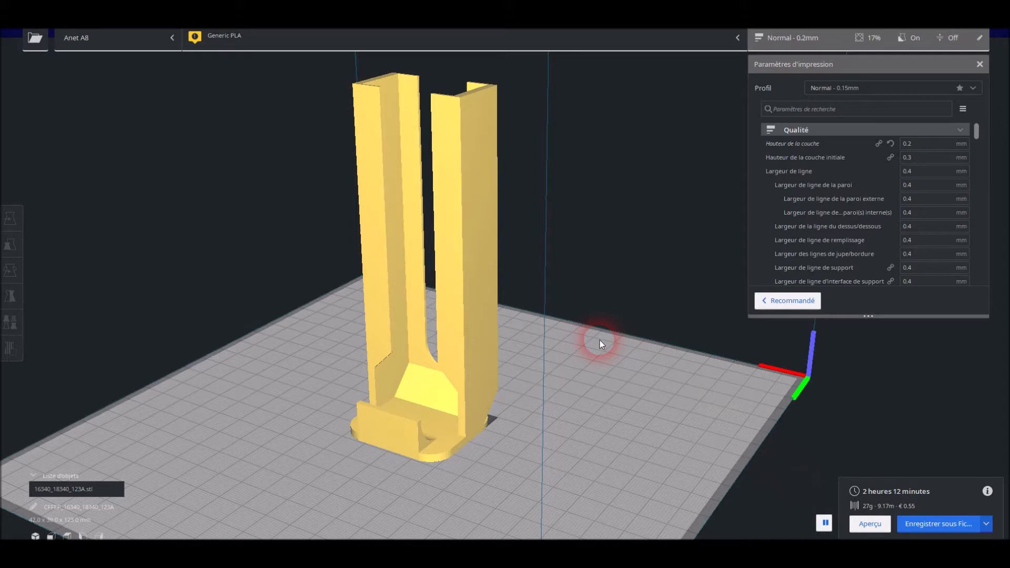
# Return to the Tinkercad design and place a hole box on the workplane beside the holder.
pyautogui.hotkey('alt', 'Tab')
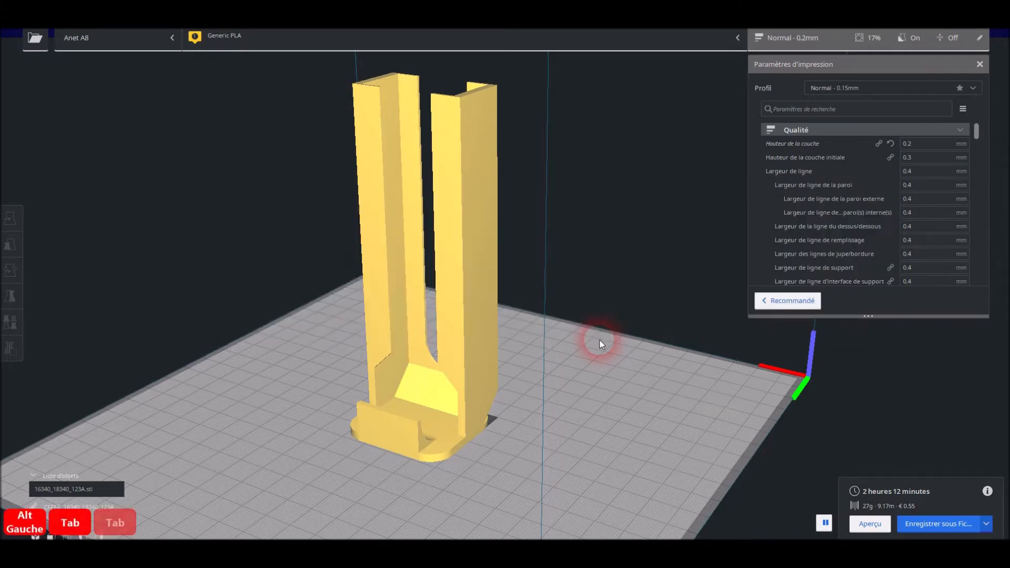
pyautogui.hotkey('alt', 'Tab')
pyautogui.hotkey('alt', 'Tab')
pyautogui.hotkey('alt', 'Tab')
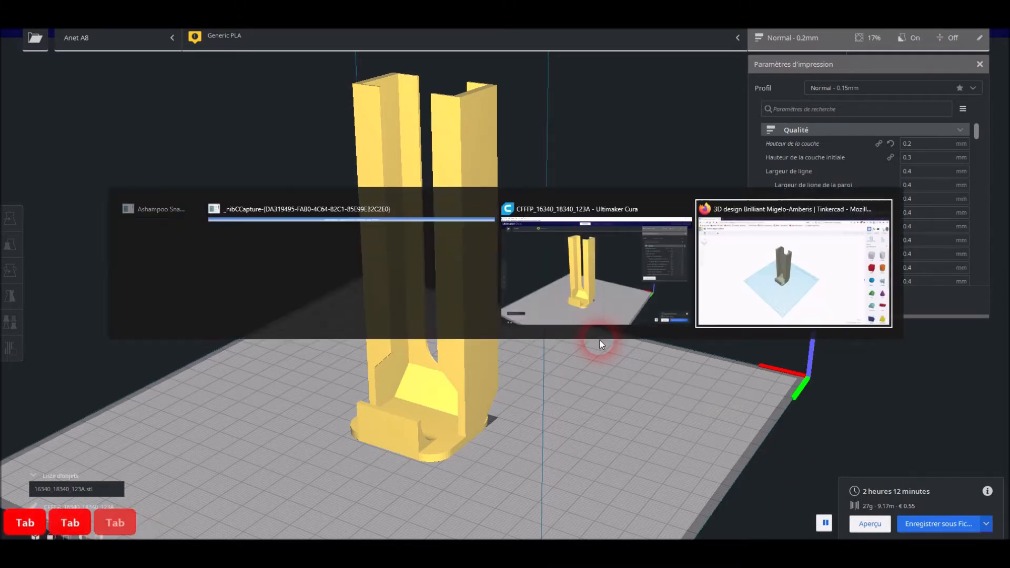
pyautogui.moveTo(605, 365); pyautogui.dragTo(647, 330, button='right')
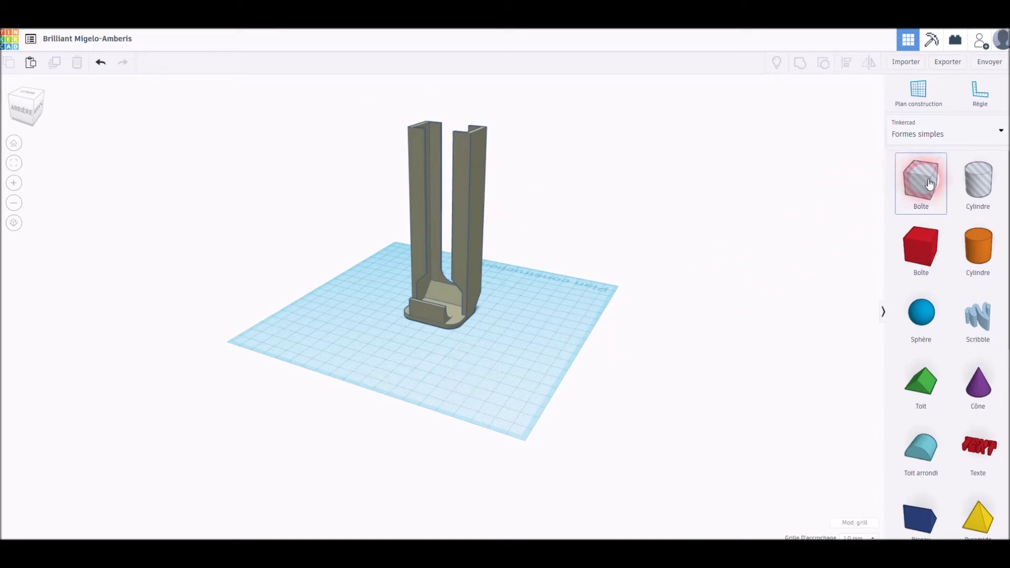
pyautogui.moveTo(928, 183); pyautogui.dragTo(556, 291)
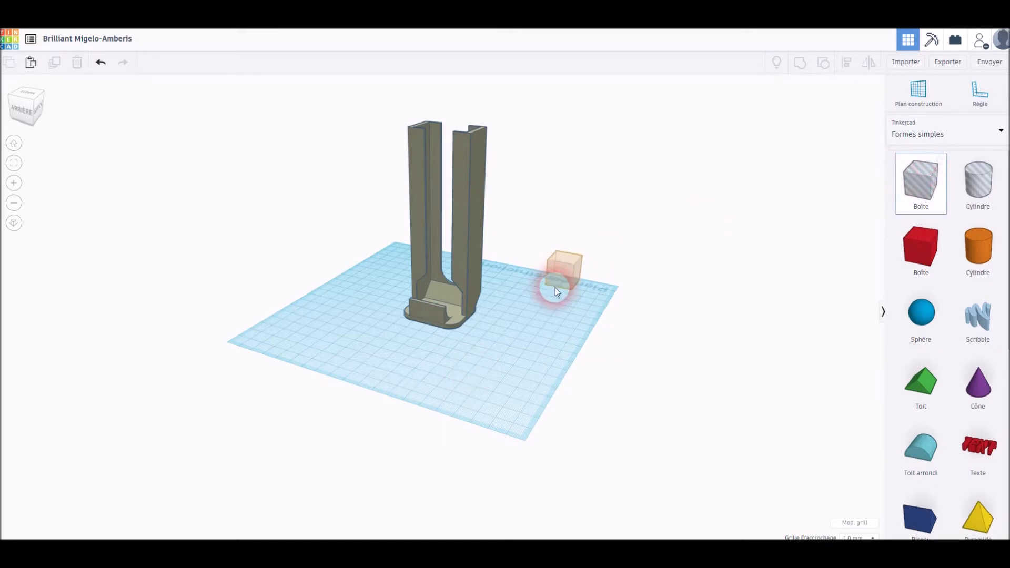
pyautogui.moveTo(514, 335); pyautogui.dragTo(513, 333)
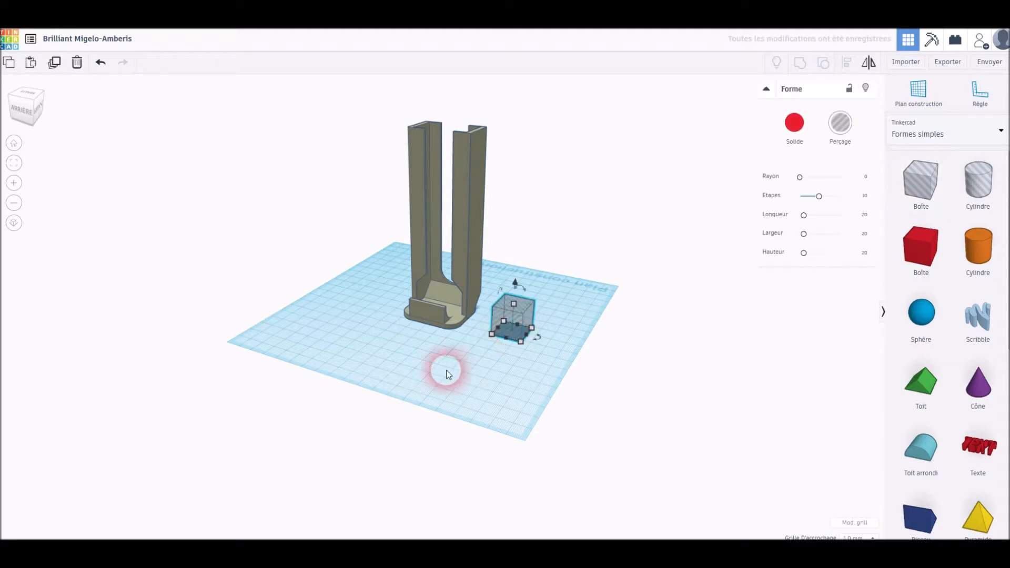
# Place the ruler on the workplane just outside the holder's near corner.
pyautogui.moveTo(413, 375); pyautogui.dragTo(413, 341, button='right')
pyautogui.scroll(3, 414, 342)
pyautogui.scroll(3, 415, 342)
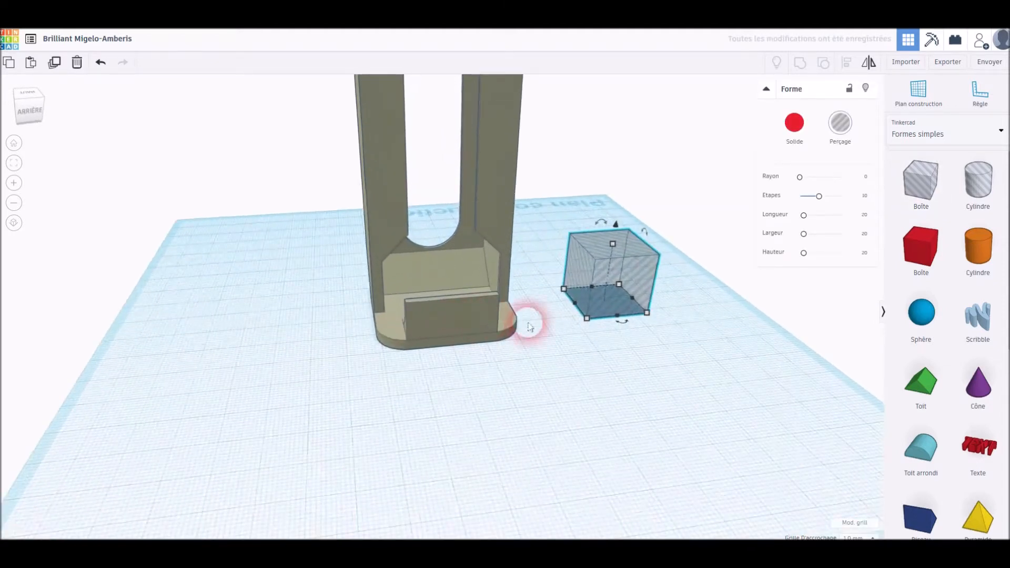
pyautogui.click(987, 92)
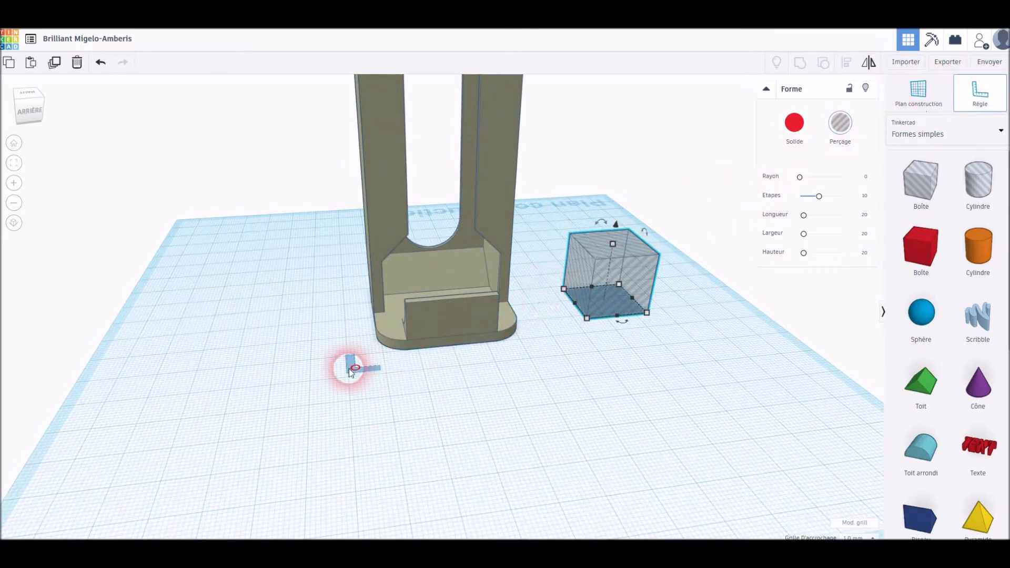
pyautogui.click(347, 379)
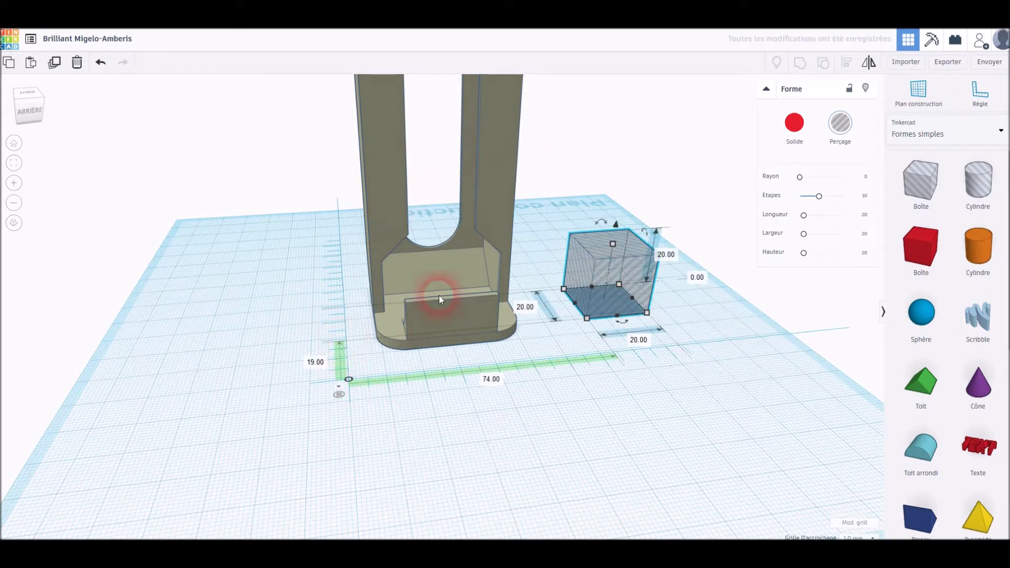
# Set the holder's two horizontal offsets from the ruler origin to 0.
pyautogui.click(441, 270)
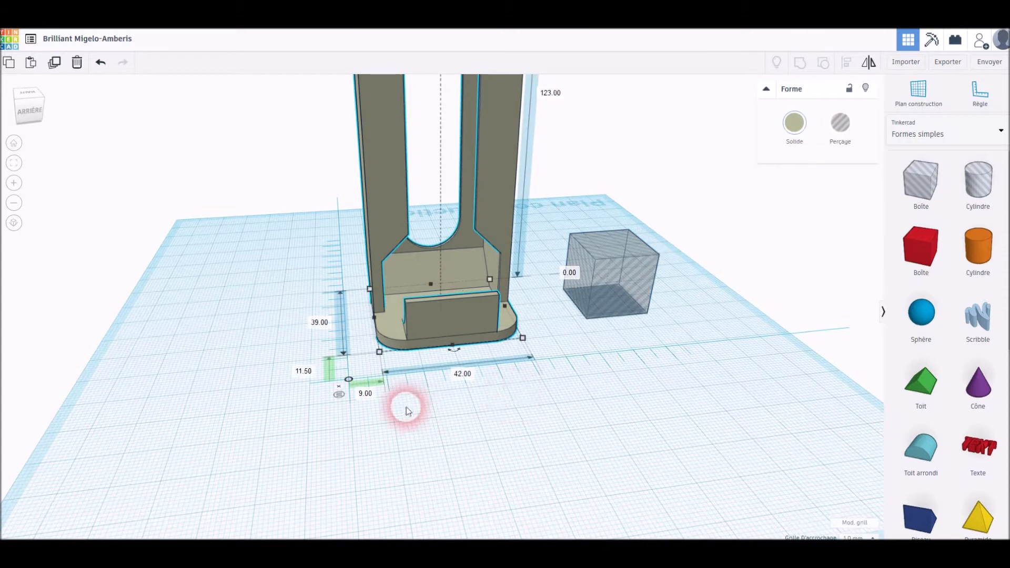
pyautogui.click(368, 394)
pyautogui.write('0')
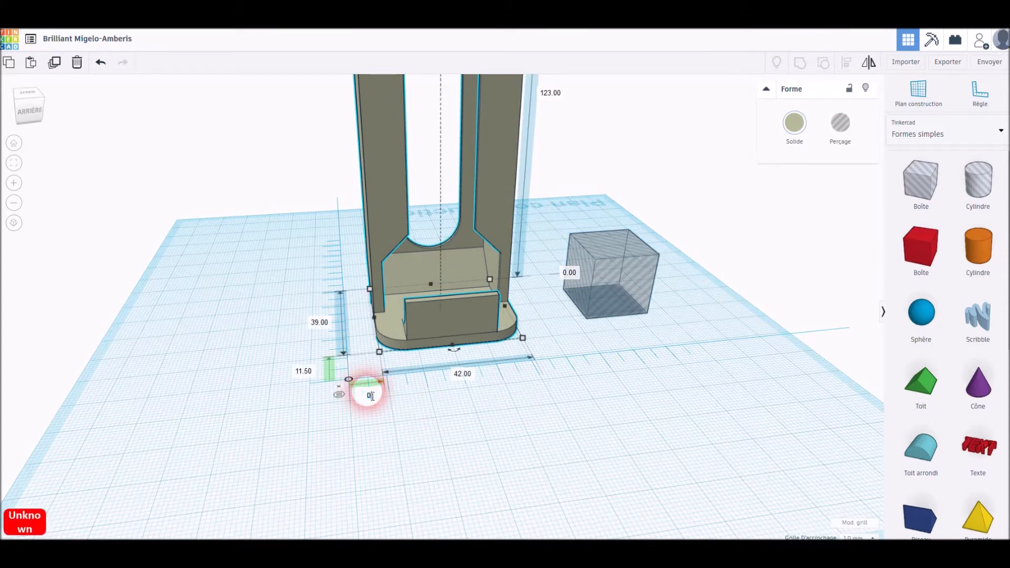
pyautogui.click(304, 371)
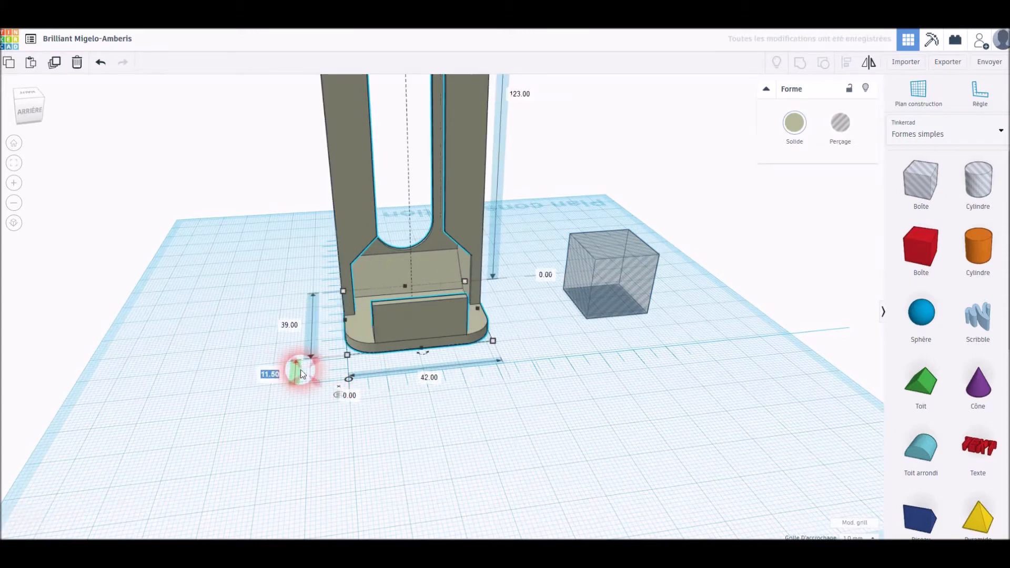
pyautogui.write('0')
pyautogui.press('Return')
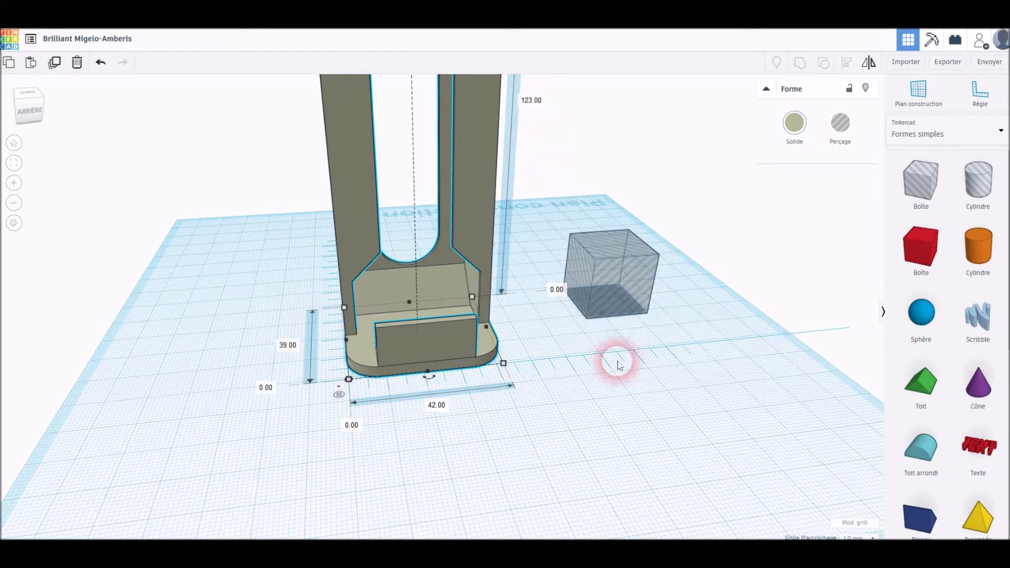
# Set the hole box's two horizontal offsets from the ruler origin to 0.
pyautogui.click(627, 293)
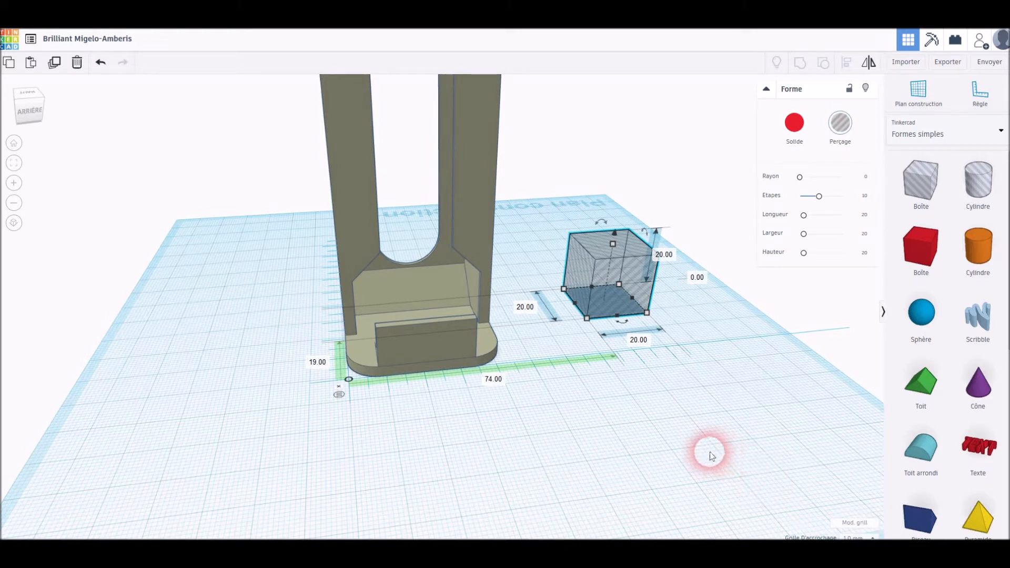
pyautogui.click(492, 379)
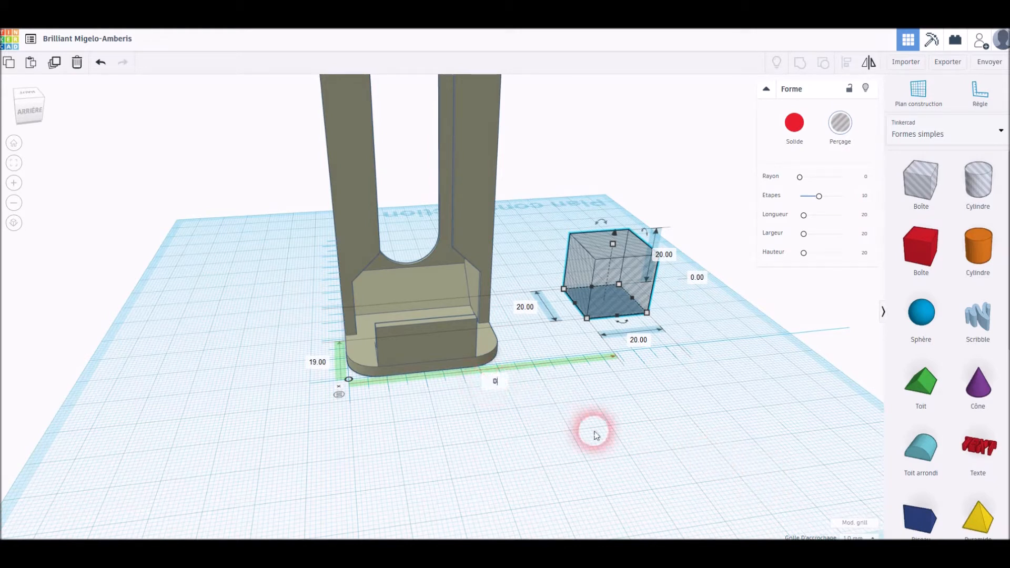
pyautogui.click(329, 366)
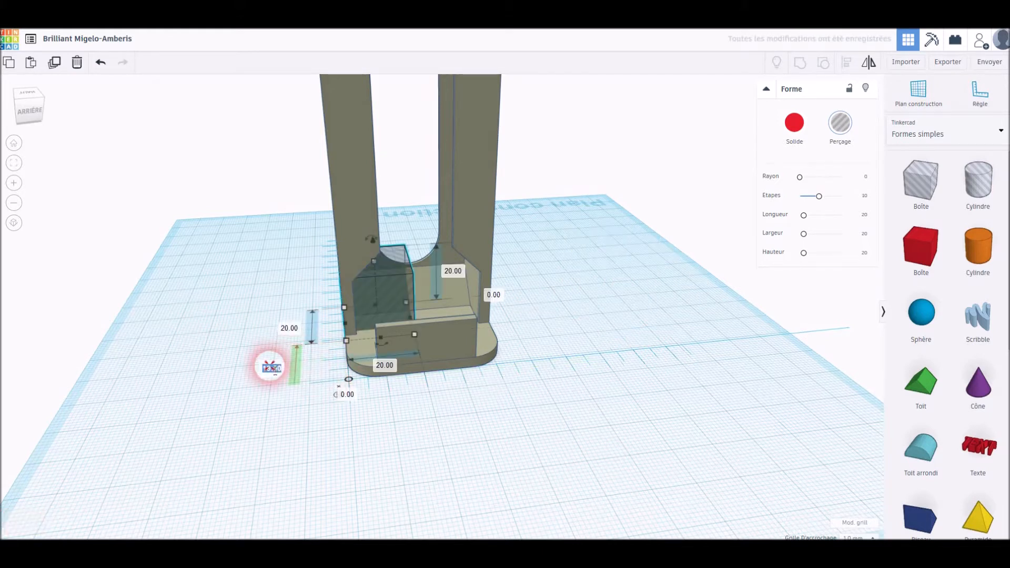
pyautogui.write('20')
pyautogui.press('Return')
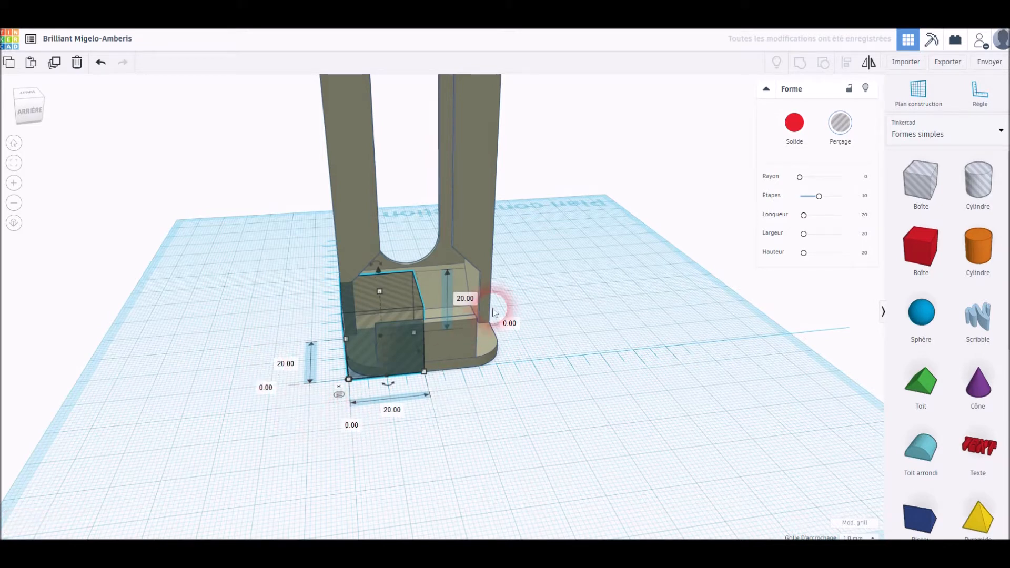
# Raise the hole box to 80 mm above the workplane.
pyautogui.click(513, 325)
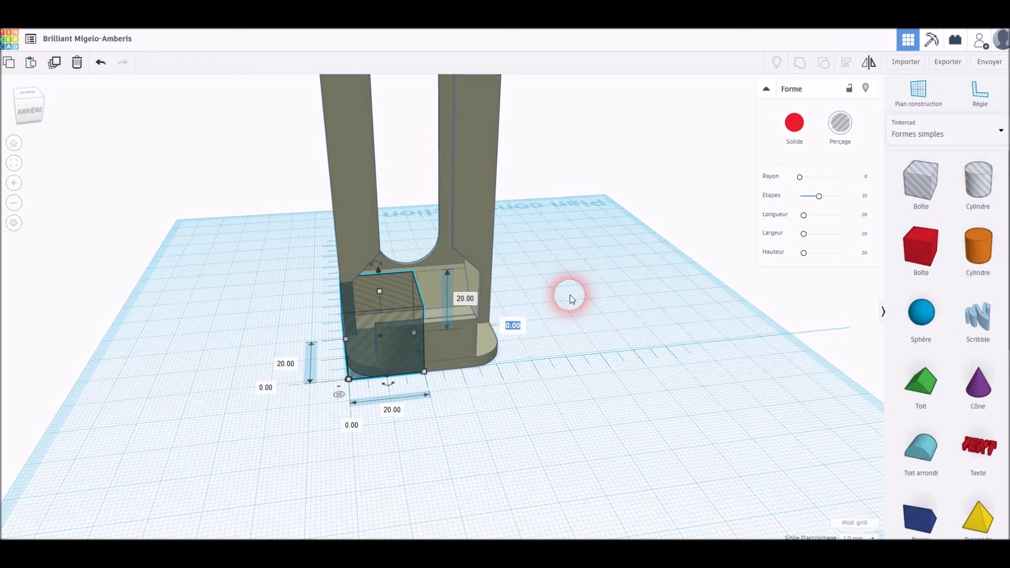
pyautogui.write('80')
pyautogui.press('Return')
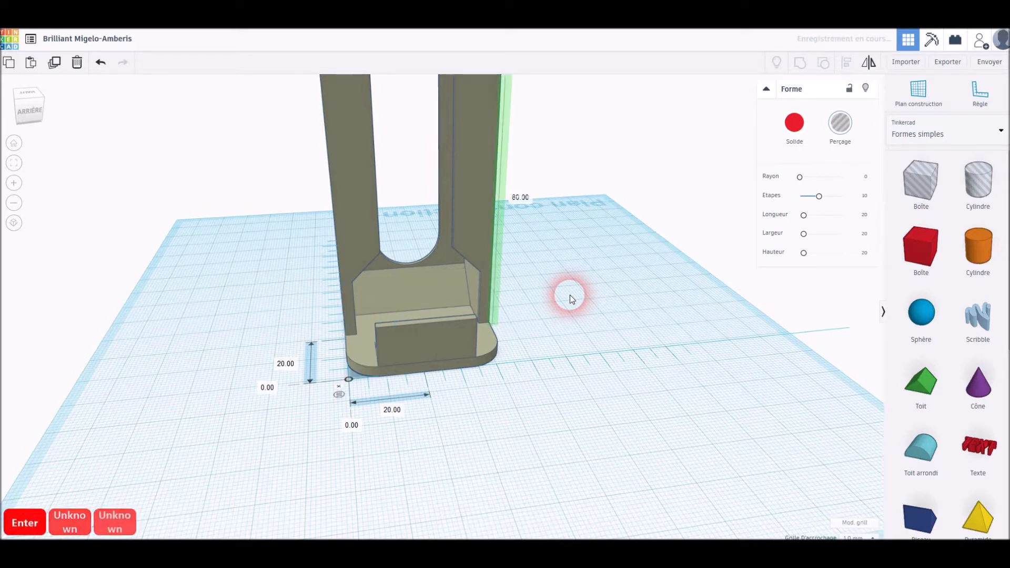
# Stretch the hole box upward to a height of about 47 mm so it extends past the holder's top.
pyautogui.scroll(-5, 564, 257)
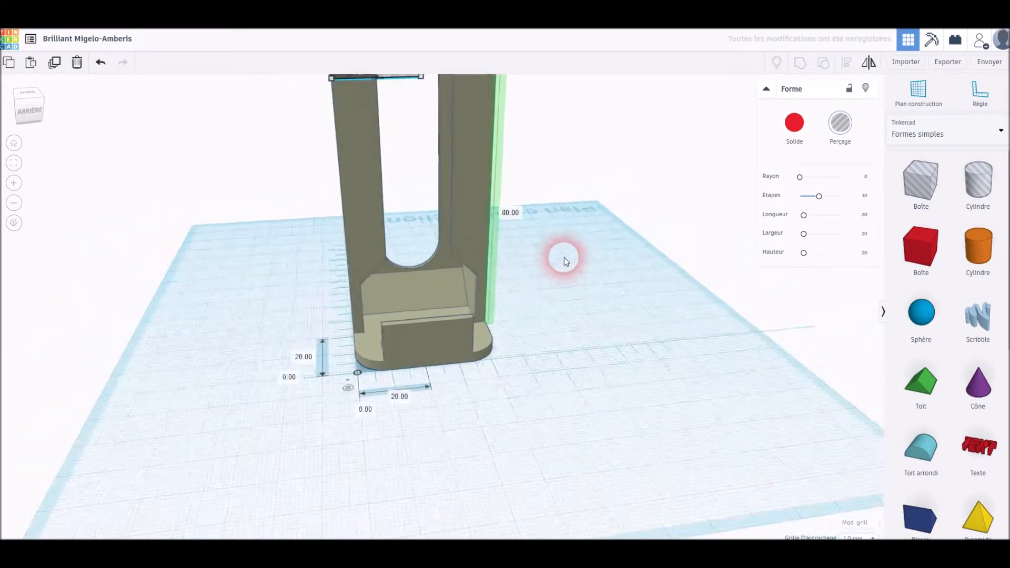
pyautogui.moveTo(347, 267); pyautogui.dragTo(480, 254, button='right')
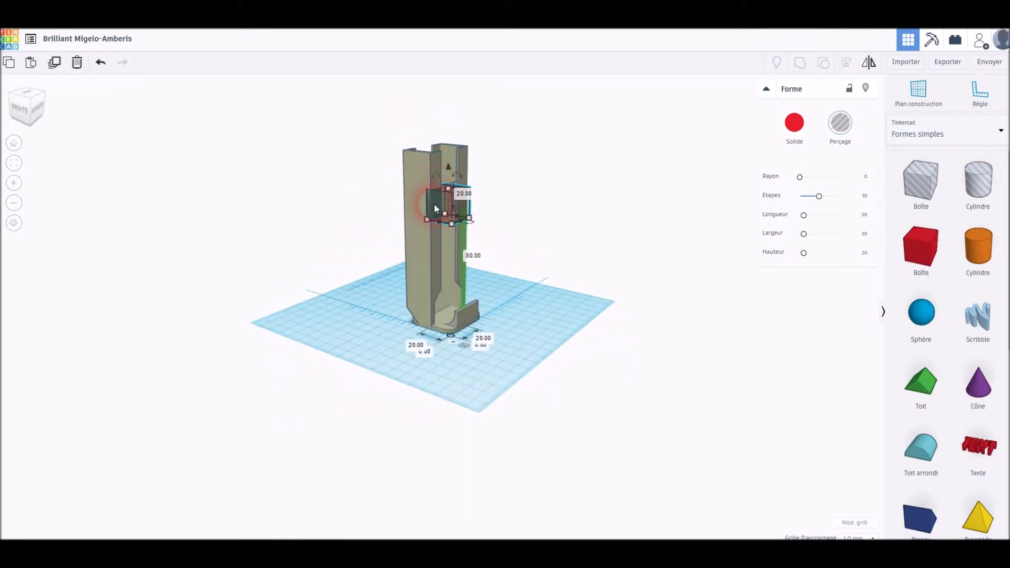
pyautogui.moveTo(545, 250)
pyautogui.mouseDown(button='right')
pyautogui.moveTo(386, 274)
pyautogui.moveTo(376, 232)
pyautogui.moveTo(556, 236)
pyautogui.mouseUp(button='right')
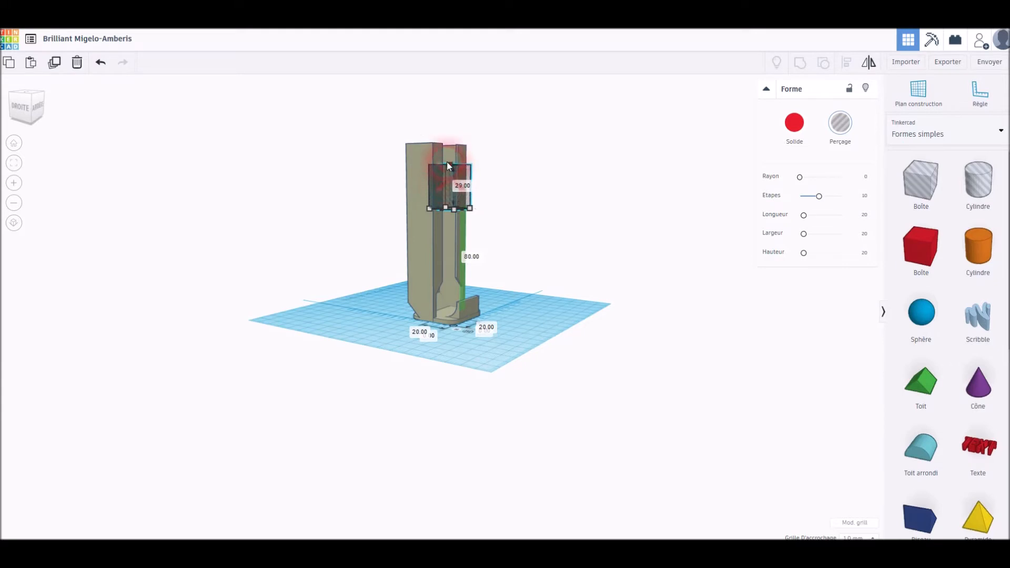
pyautogui.moveTo(446, 136); pyautogui.dragTo(446, 136)
# Widen the hole box to about 54 by 65 mm so it encloses the holder's upper part on all sides.
pyautogui.moveTo(590, 194); pyautogui.dragTo(335, 232, button='right')
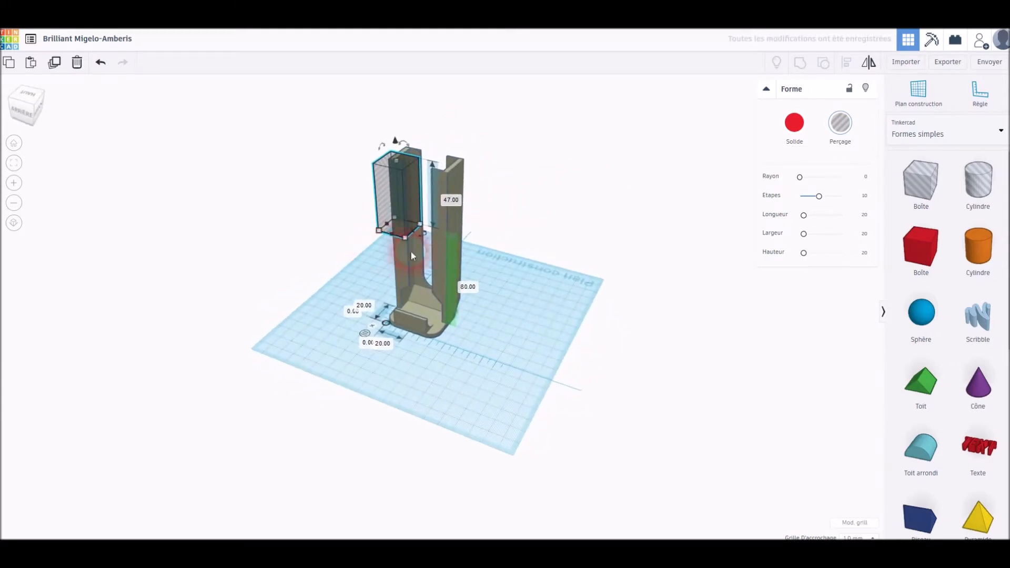
pyautogui.moveTo(406, 241); pyautogui.dragTo(456, 256)
pyautogui.moveTo(540, 278); pyautogui.dragTo(416, 233, button='right')
pyautogui.moveTo(428, 207); pyautogui.dragTo(476, 205)
pyautogui.moveTo(332, 285); pyautogui.dragTo(563, 322, button='right')
pyautogui.moveTo(200, 226); pyautogui.dragTo(467, 244)
# Group the hole box with the battery holder to cut off everything above 80 mm.
pyautogui.moveTo(525, 350); pyautogui.dragTo(624, 352, button='right')
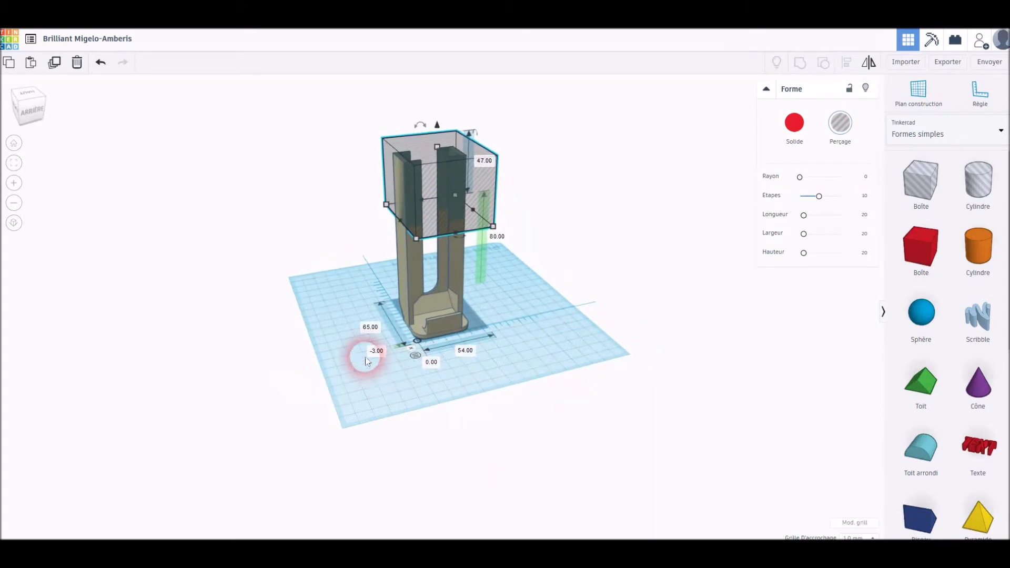
pyautogui.hotkey('ctrl', 'a')
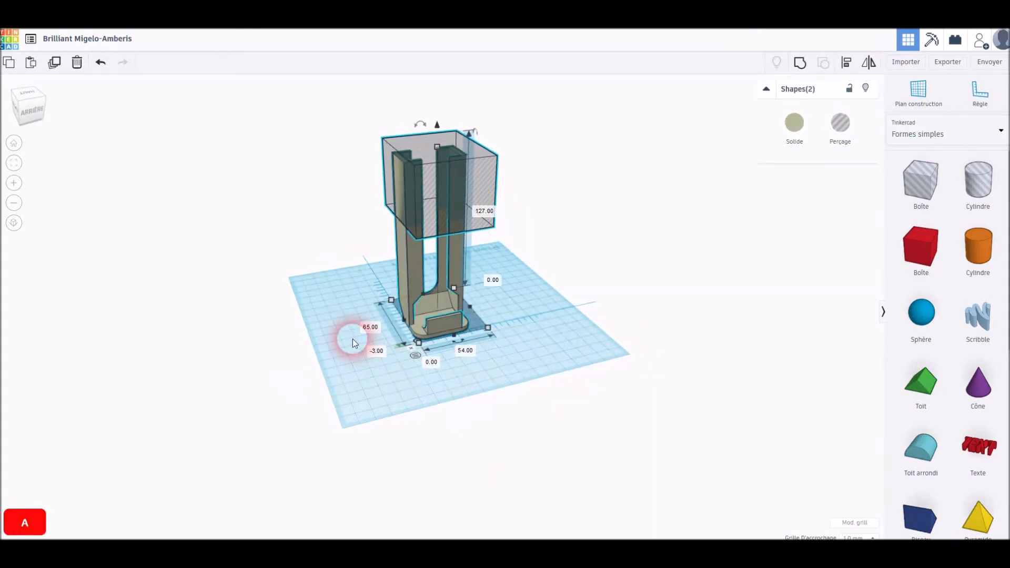
pyautogui.click(799, 62)
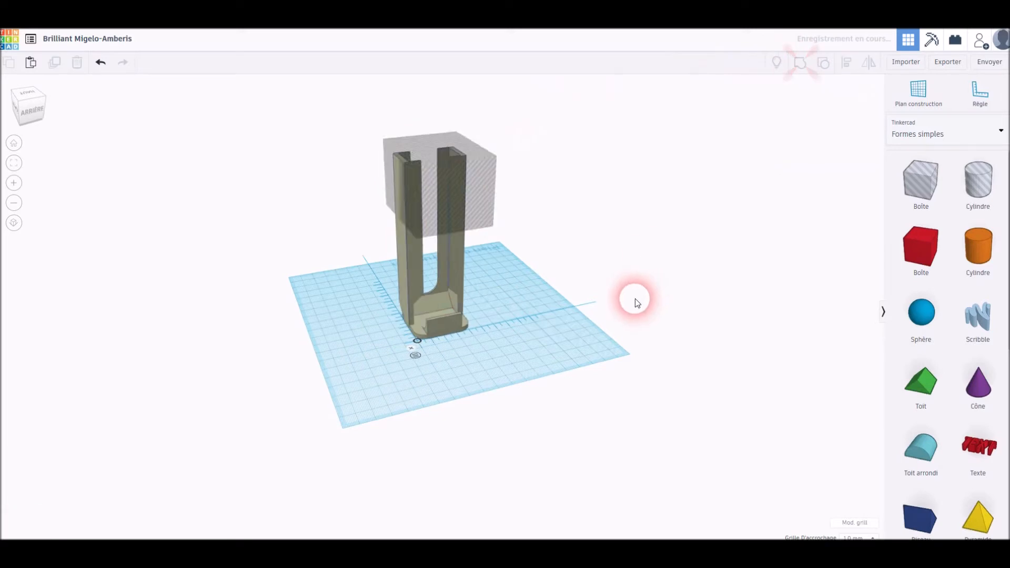
pyautogui.moveTo(580, 351); pyautogui.dragTo(295, 394, button='right')
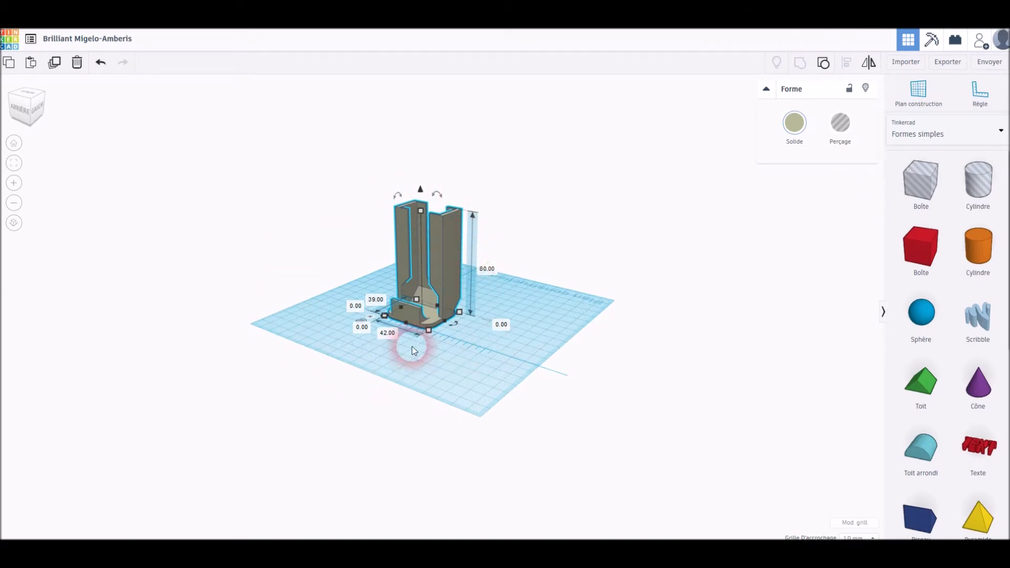
# Add a solid cylinder to the workplane in front of the shortened holder.
pyautogui.scroll(5, 375, 296)
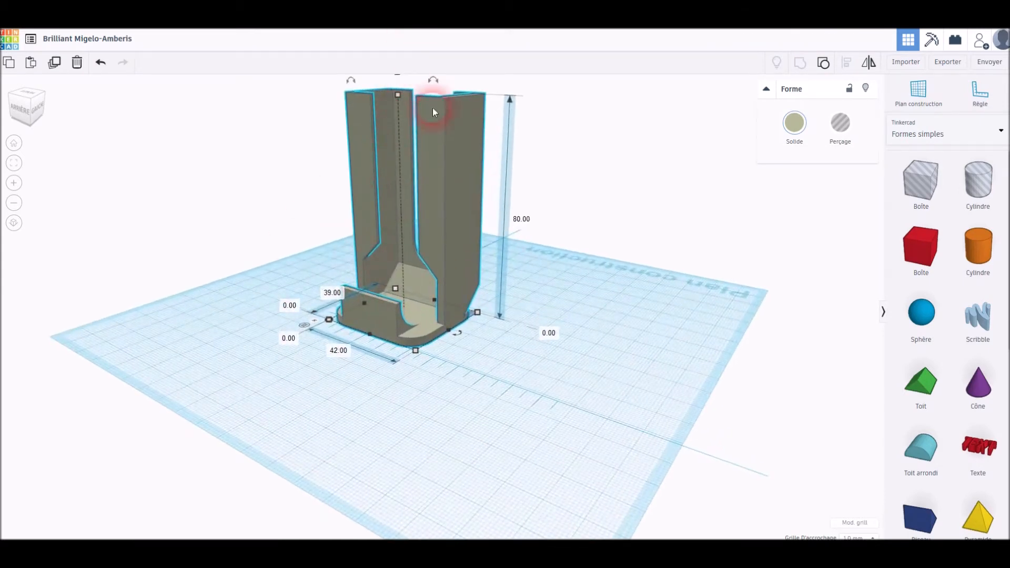
pyautogui.moveTo(333, 221); pyautogui.dragTo(275, 270, button='right')
pyautogui.moveTo(276, 270); pyautogui.dragTo(279, 345, button='middle')
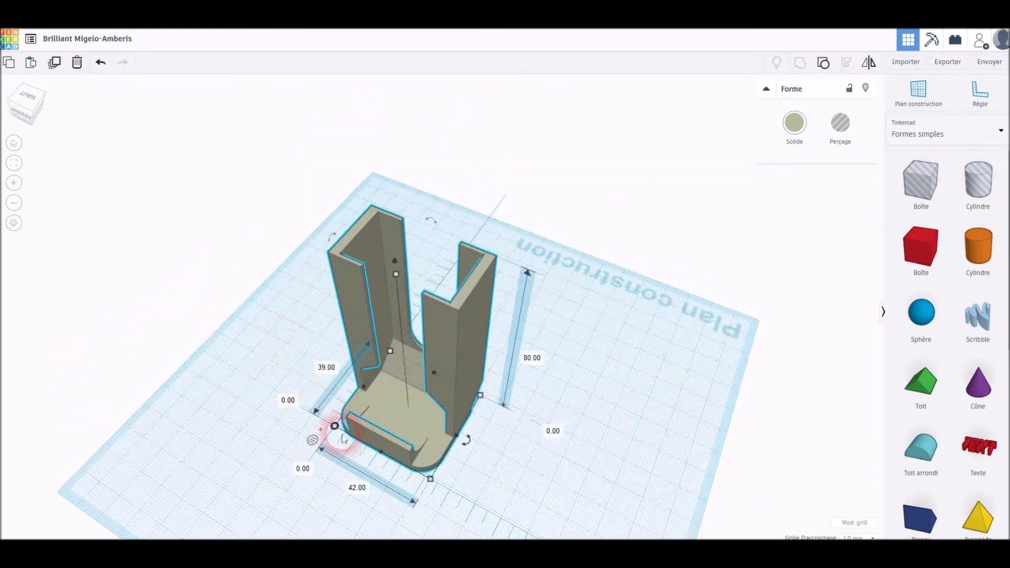
pyautogui.moveTo(425, 439); pyautogui.dragTo(649, 397, button='right')
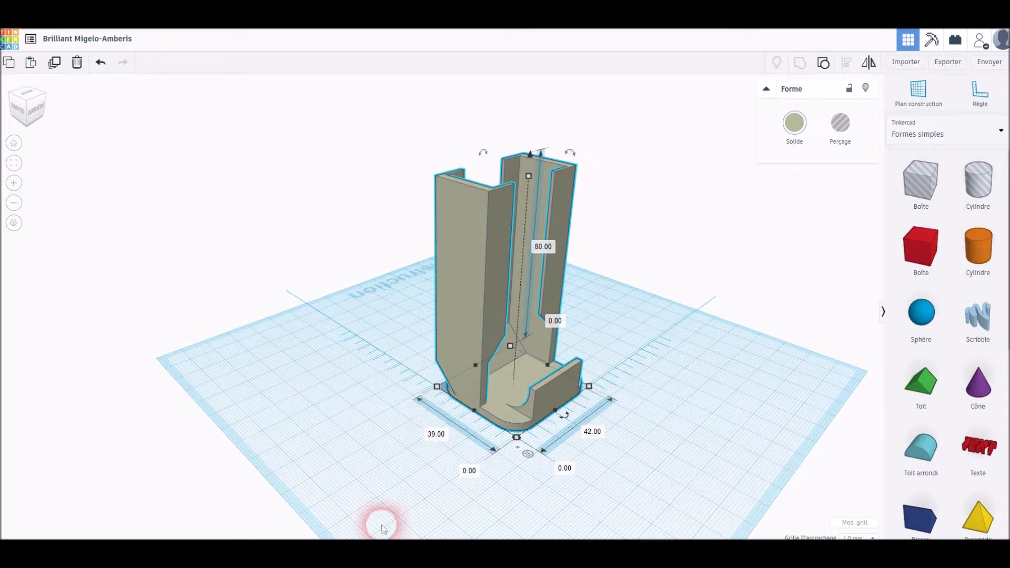
pyautogui.moveTo(333, 405); pyautogui.dragTo(374, 401, button='right')
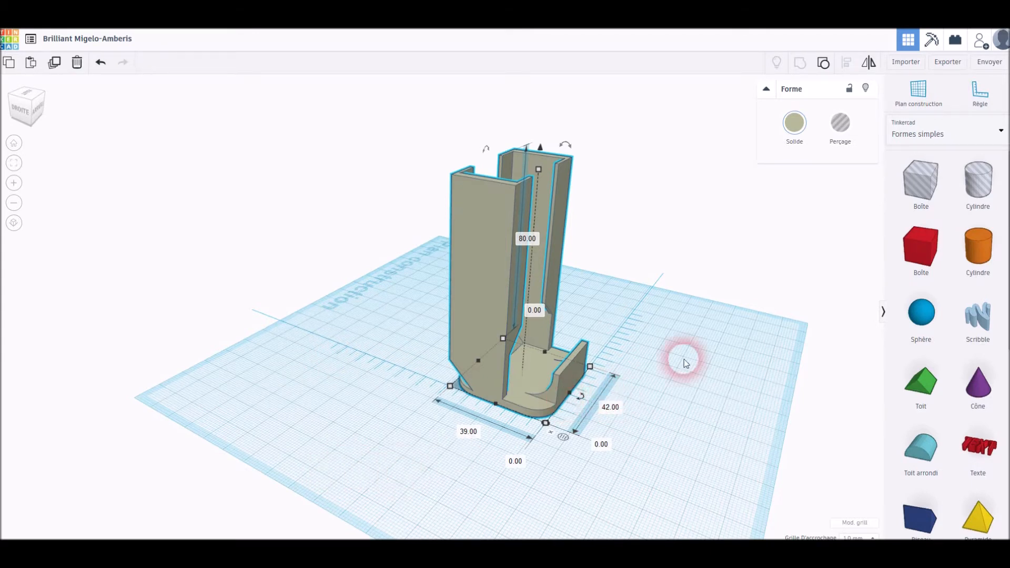
pyautogui.moveTo(974, 260); pyautogui.dragTo(641, 426)
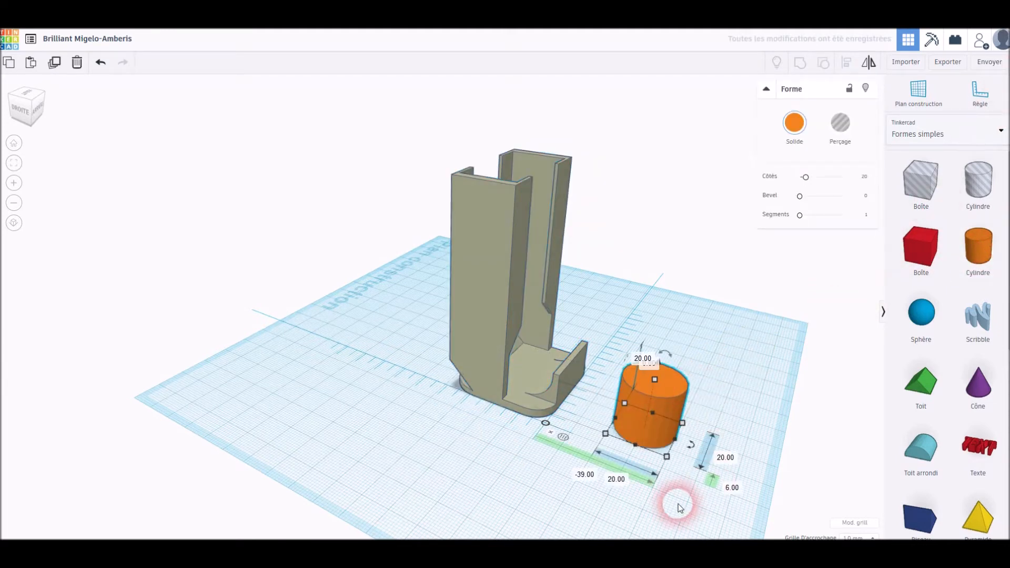
# Rotate the cylinder onto its side so its round faces point towards the holder's side walls.
pyautogui.moveTo(665, 496); pyautogui.dragTo(503, 468, button='right')
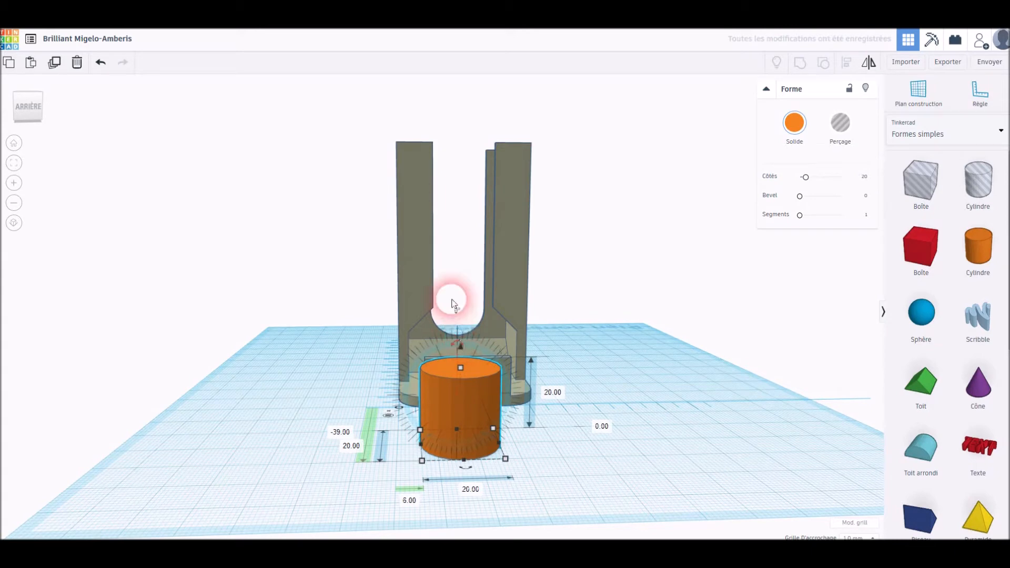
pyautogui.write('0')
pyautogui.press('Return')
# Reshape the lying cylinder into an upright oval about 61 mm high, 13 mm wide and 22 mm long.
pyautogui.moveTo(267, 447); pyautogui.dragTo(481, 444, button='right')
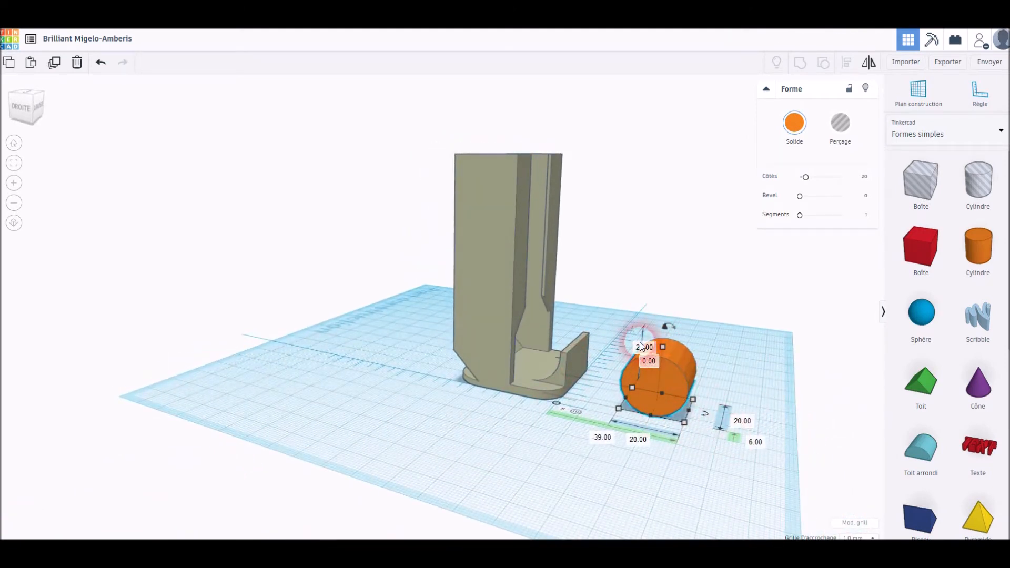
pyautogui.moveTo(664, 349); pyautogui.dragTo(668, 219)
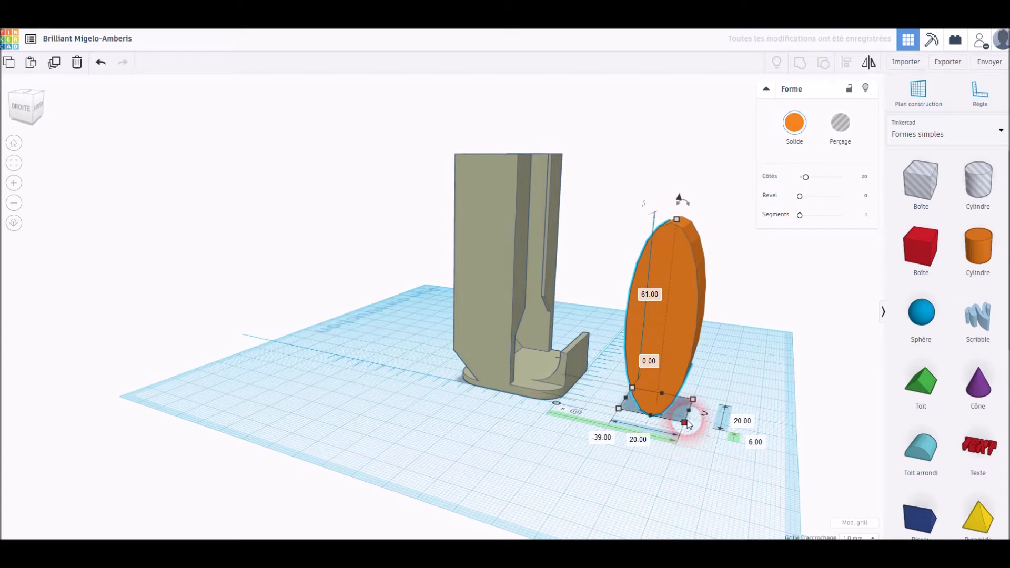
pyautogui.moveTo(690, 425); pyautogui.dragTo(665, 422)
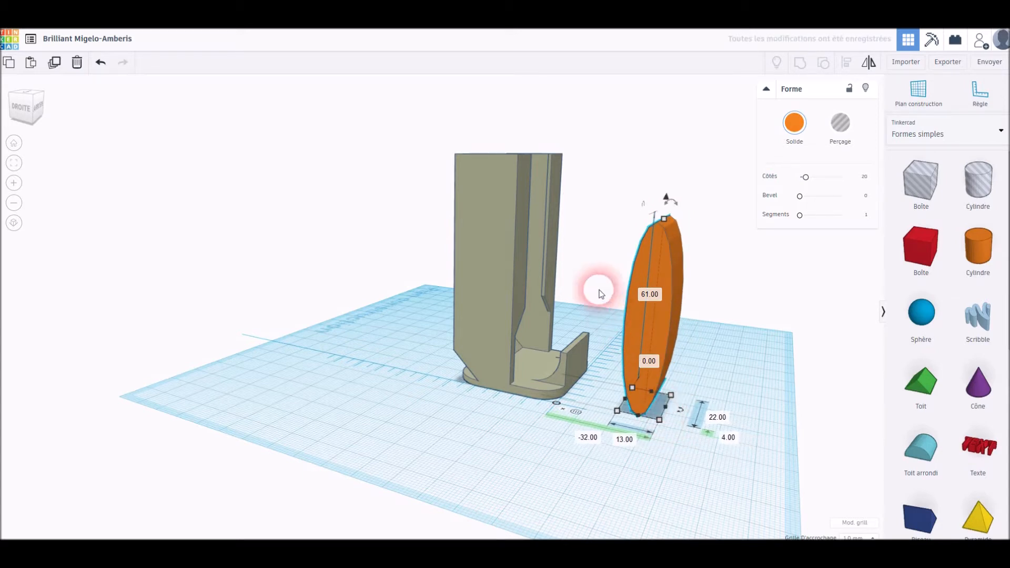
# Move the oval cylinder onto the holder's side wall and raise it 9 mm above the workplane.
pyautogui.moveTo(655, 314); pyautogui.dragTo(480, 300)
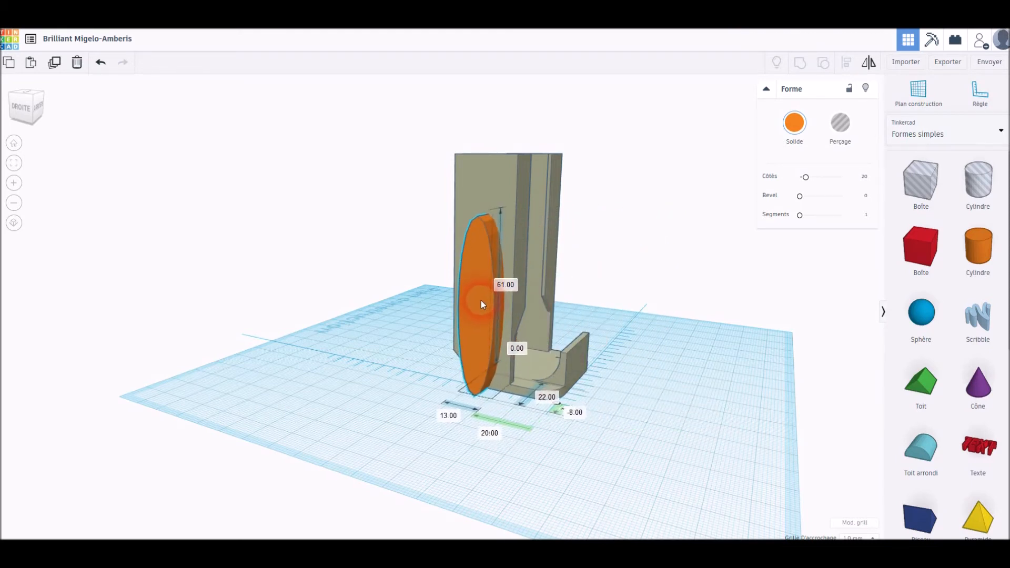
pyautogui.moveTo(458, 462); pyautogui.dragTo(541, 449, button='right')
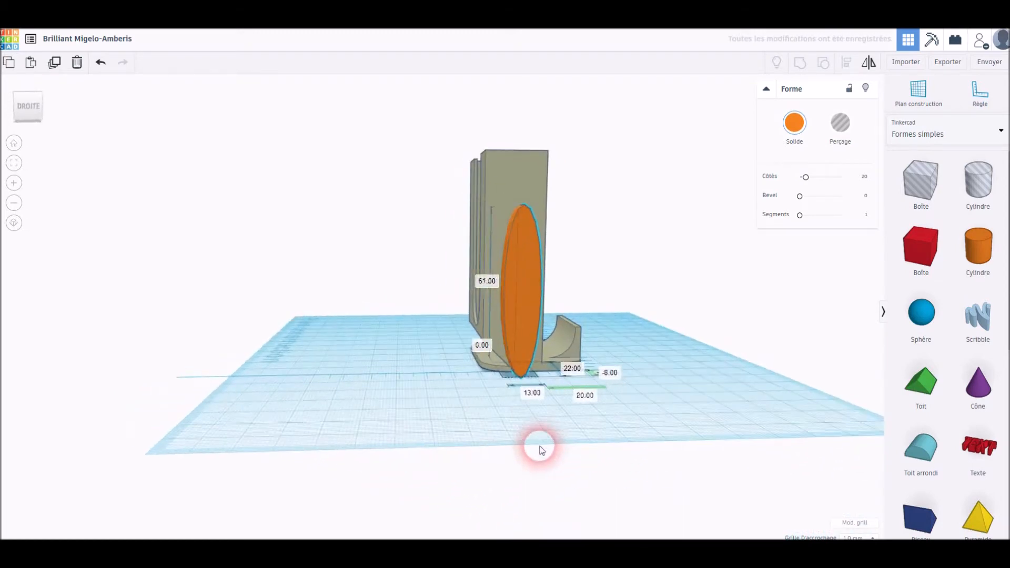
pyautogui.moveTo(521, 184); pyautogui.dragTo(516, 158)
pyautogui.moveTo(670, 275); pyautogui.dragTo(591, 326, button='right')
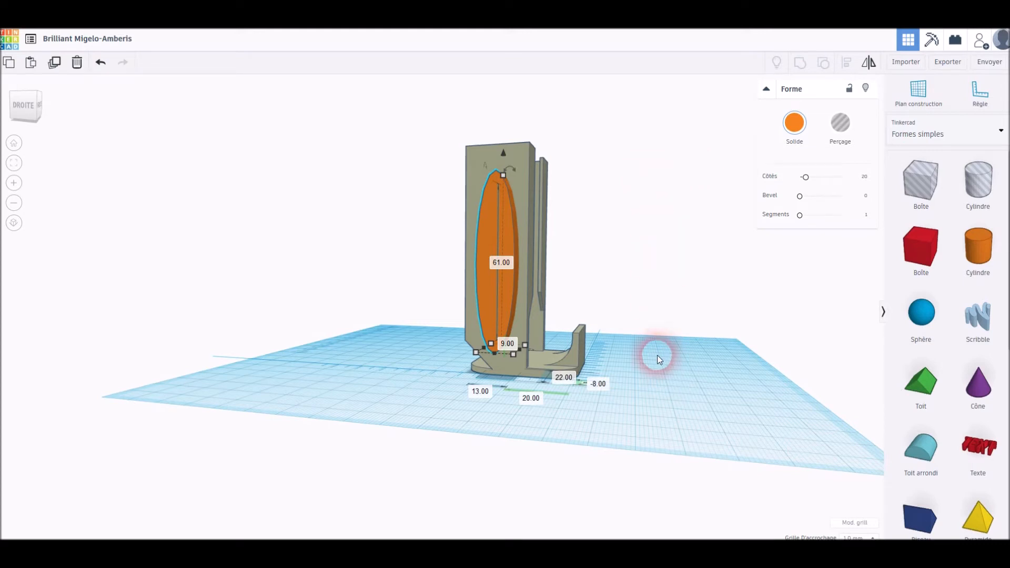
pyautogui.moveTo(484, 402); pyautogui.dragTo(523, 406, button='right')
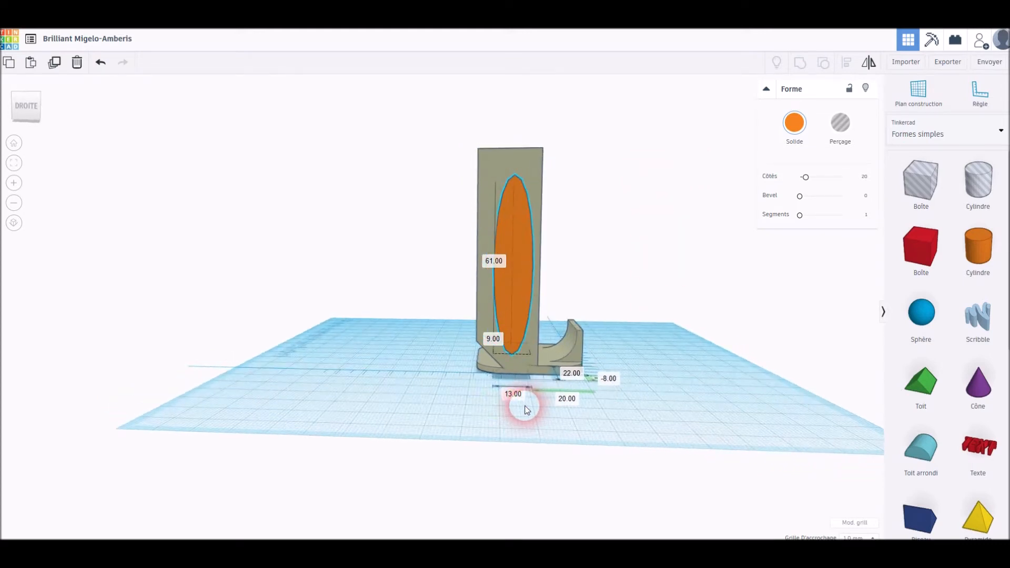
pyautogui.moveTo(509, 233); pyautogui.dragTo(502, 219)
pyautogui.moveTo(454, 290); pyautogui.dragTo(532, 308, button='right')
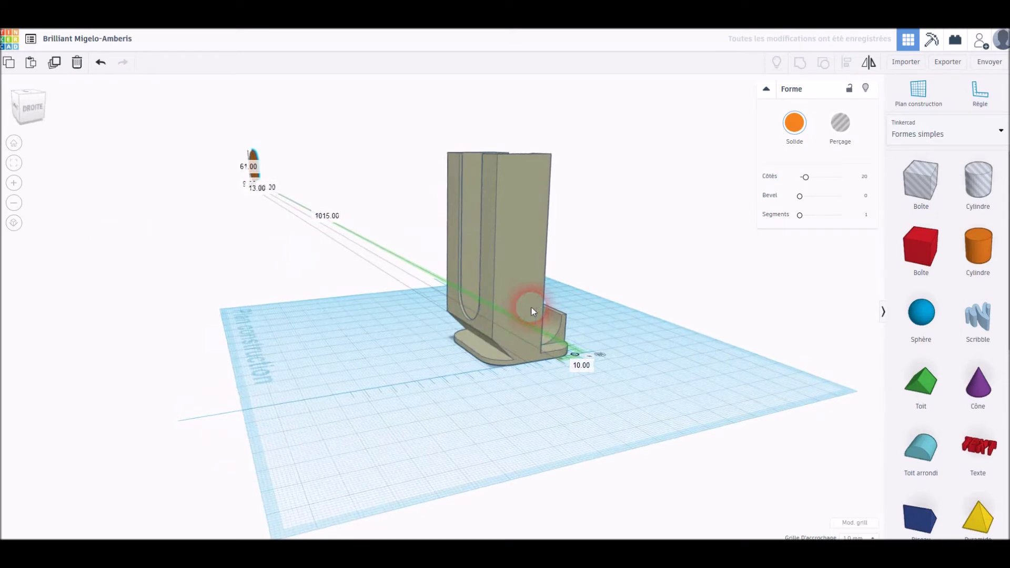
pyautogui.click(101, 63)
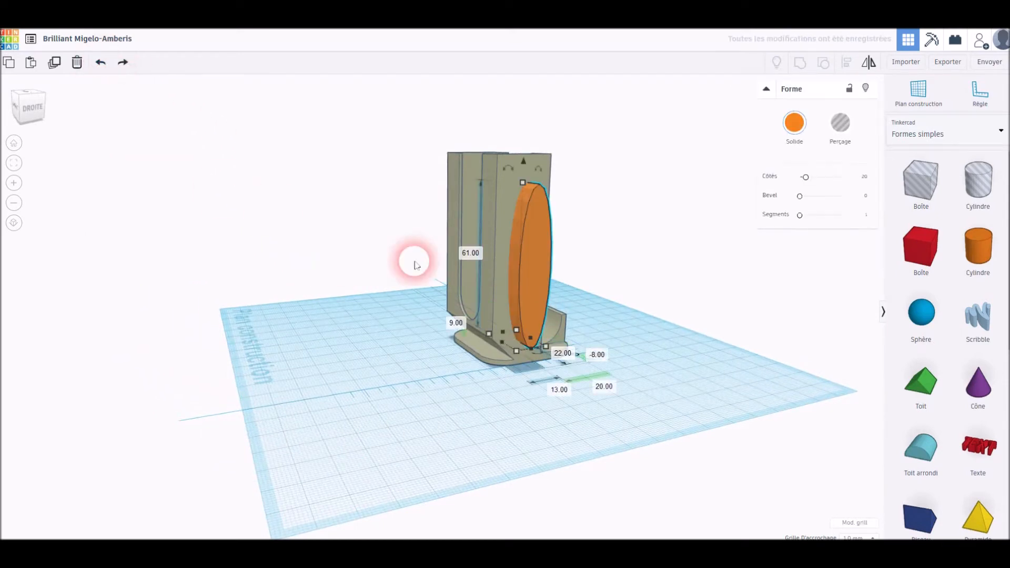
# Stretch the oval cylinder along its axis to about 63 mm so it passes through both side walls.
pyautogui.moveTo(419, 404); pyautogui.dragTo(453, 404, button='right')
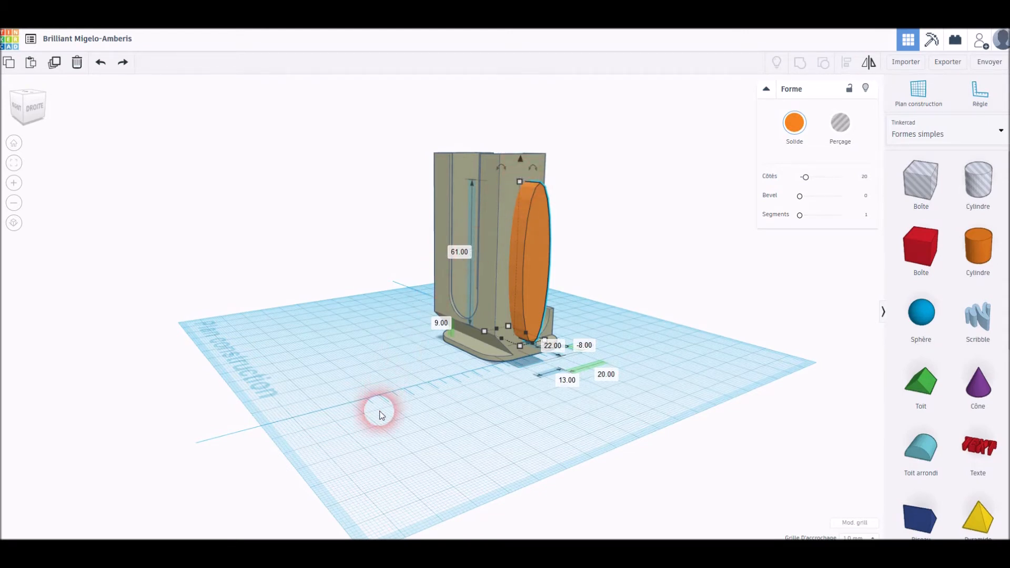
pyautogui.moveTo(379, 412); pyautogui.dragTo(478, 394, button='right')
pyautogui.moveTo(465, 300); pyautogui.dragTo(372, 308)
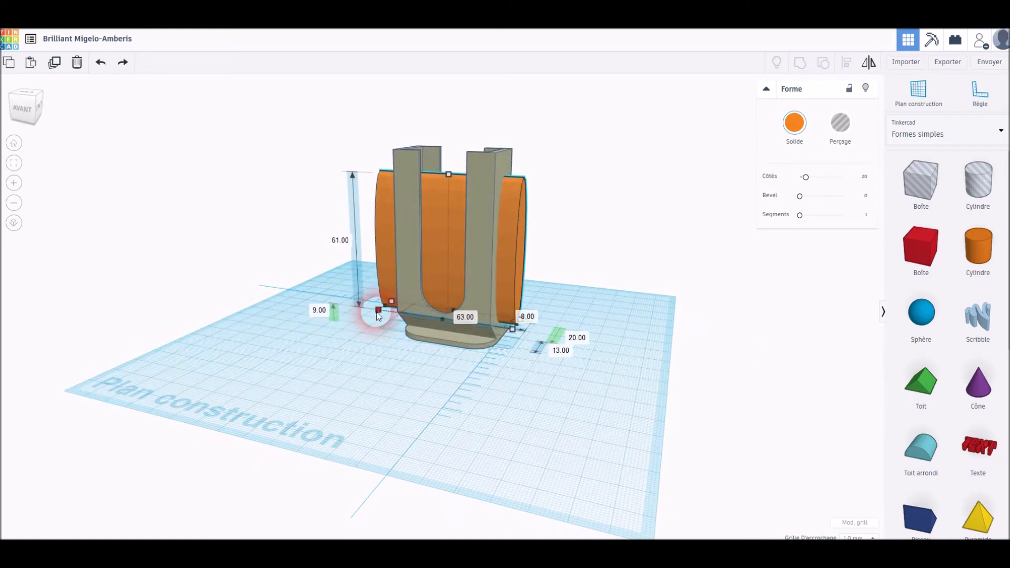
# Shift the oval cylinder to ruler offsets of about -5 and 20 mm so it sticks out beyond both side walls.
pyautogui.moveTo(487, 400); pyautogui.dragTo(352, 392, button='right')
pyautogui.moveTo(504, 234); pyautogui.dragTo(503, 242)
pyautogui.moveTo(384, 327); pyautogui.dragTo(437, 462, button='right')
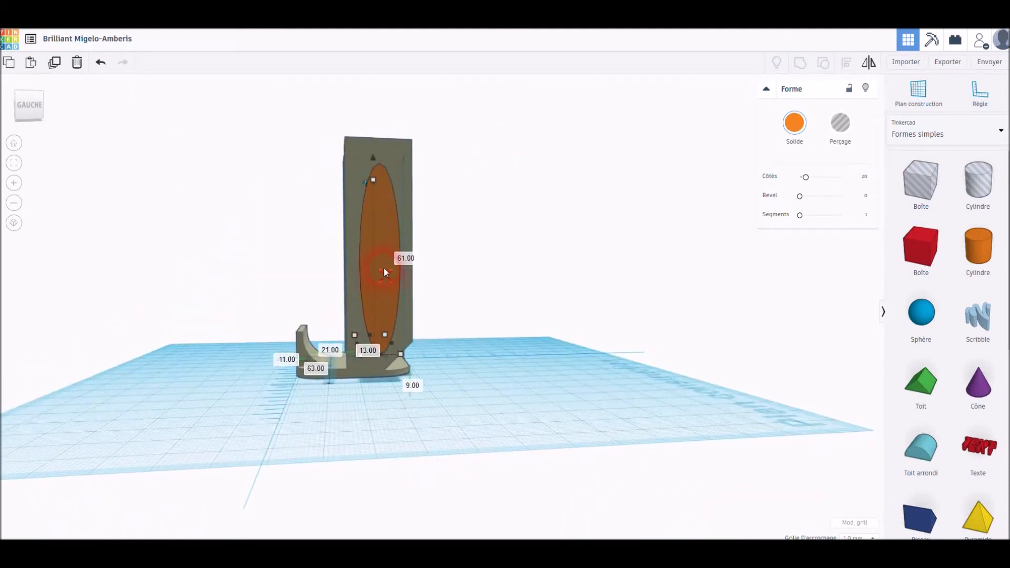
pyautogui.moveTo(383, 252); pyautogui.dragTo(381, 247)
pyautogui.moveTo(477, 338); pyautogui.dragTo(414, 352, button='right')
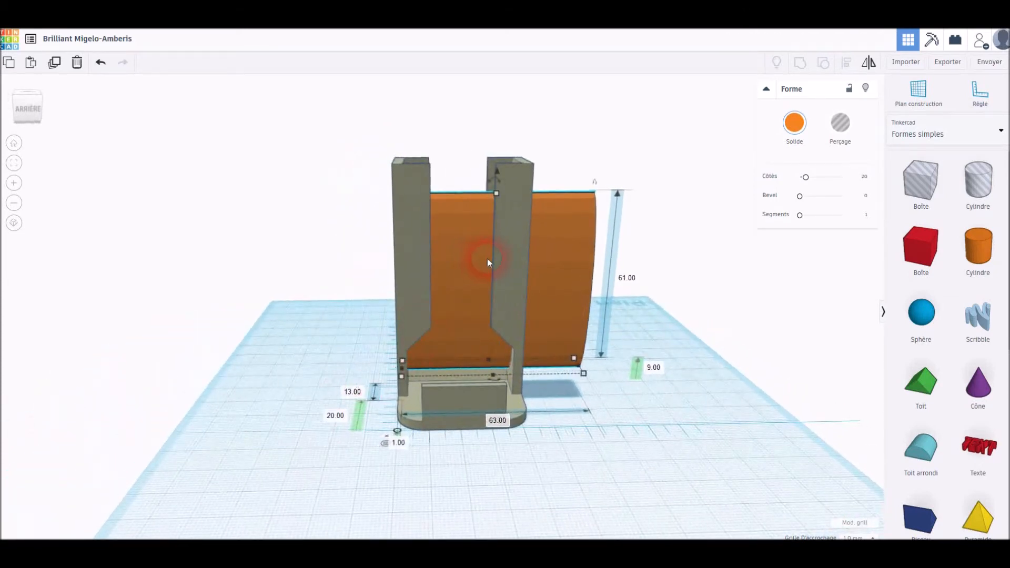
pyautogui.moveTo(470, 266); pyautogui.dragTo(454, 261)
# Raise the oval cylinder to 12 mm above the workplane and shift it to a 21 mm offset across the side walls.
pyautogui.moveTo(291, 350); pyautogui.dragTo(536, 337, button='right')
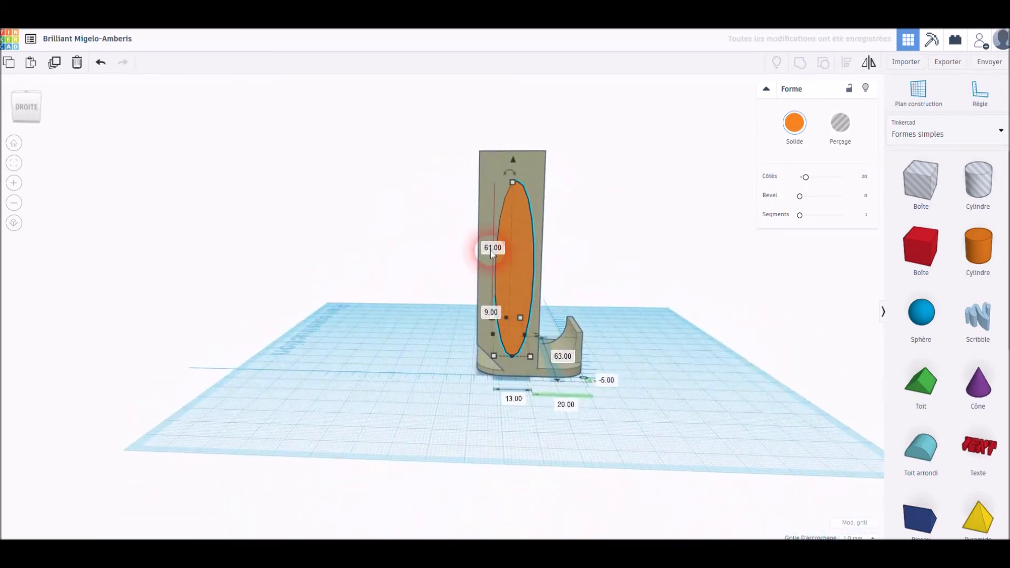
pyautogui.moveTo(513, 159); pyautogui.dragTo(512, 150)
pyautogui.moveTo(512, 239); pyautogui.dragTo(516, 242)
# Turn the oval cylinder into a hole and group it with the holder to cut oval openings through both side walls.
pyautogui.moveTo(414, 355); pyautogui.dragTo(299, 387, button='right')
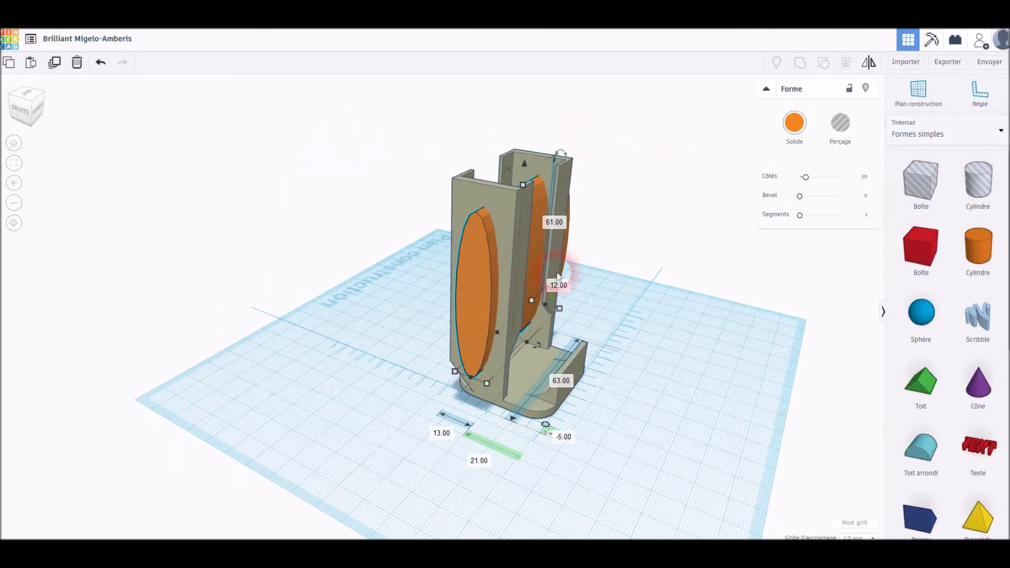
pyautogui.click(838, 126)
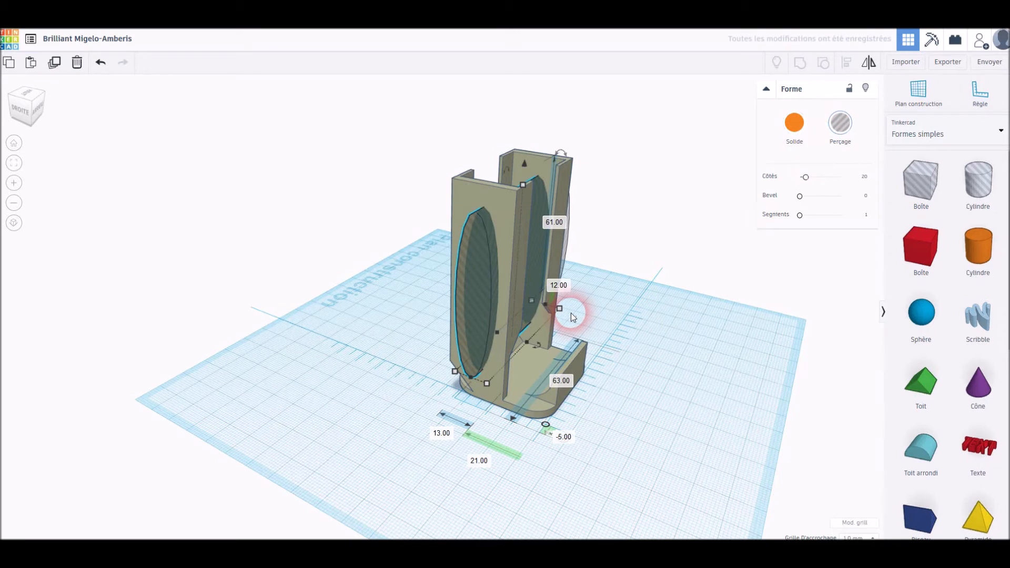
pyautogui.hotkey('ctrl', 'a')
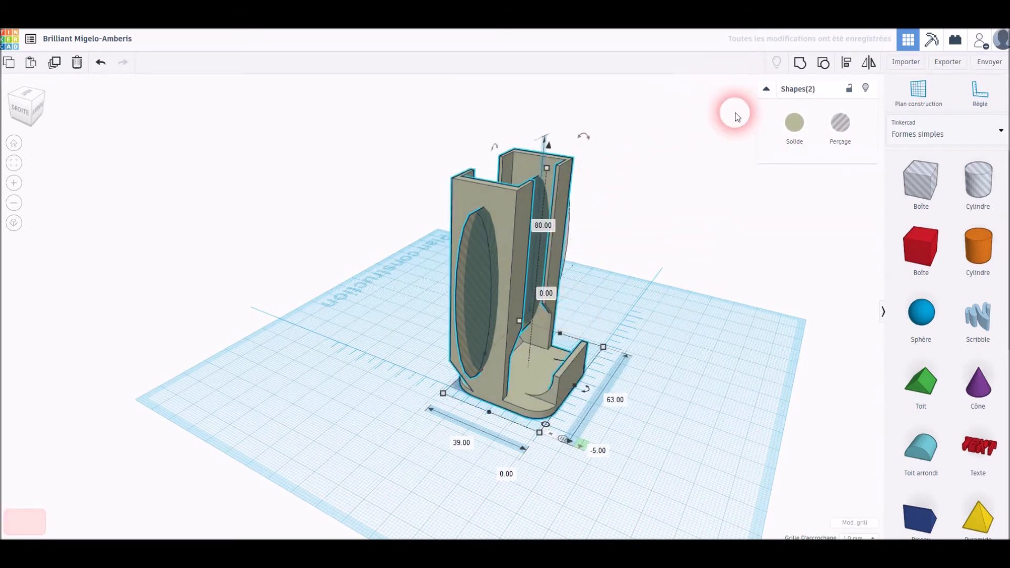
pyautogui.click(799, 63)
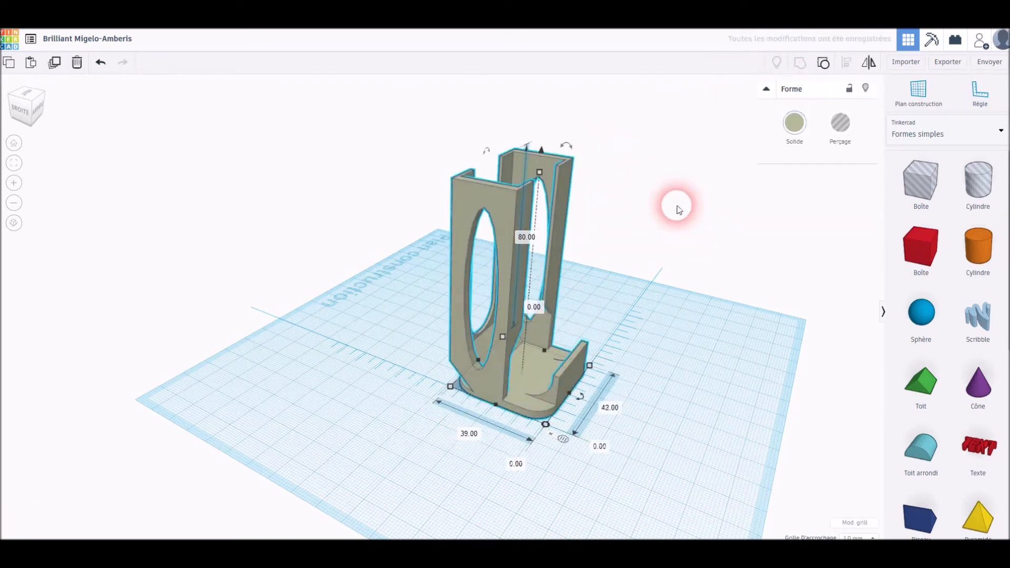
# Place a 20 mm hole box on the holder's base between the side walls.
pyautogui.moveTo(392, 415); pyautogui.dragTo(467, 365, button='right')
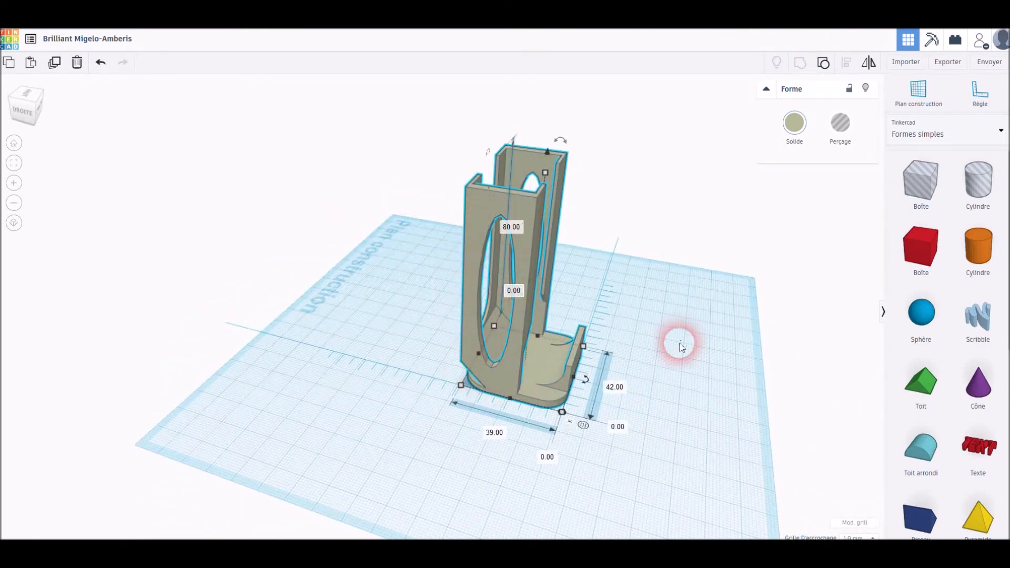
pyautogui.moveTo(703, 396); pyautogui.dragTo(446, 405, button='right')
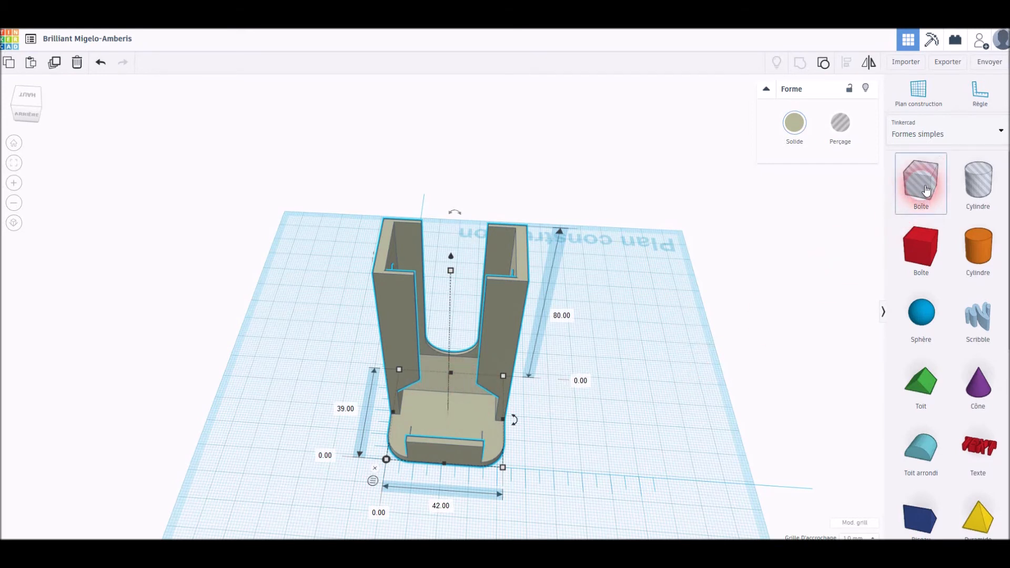
pyautogui.moveTo(917, 178); pyautogui.dragTo(450, 424)
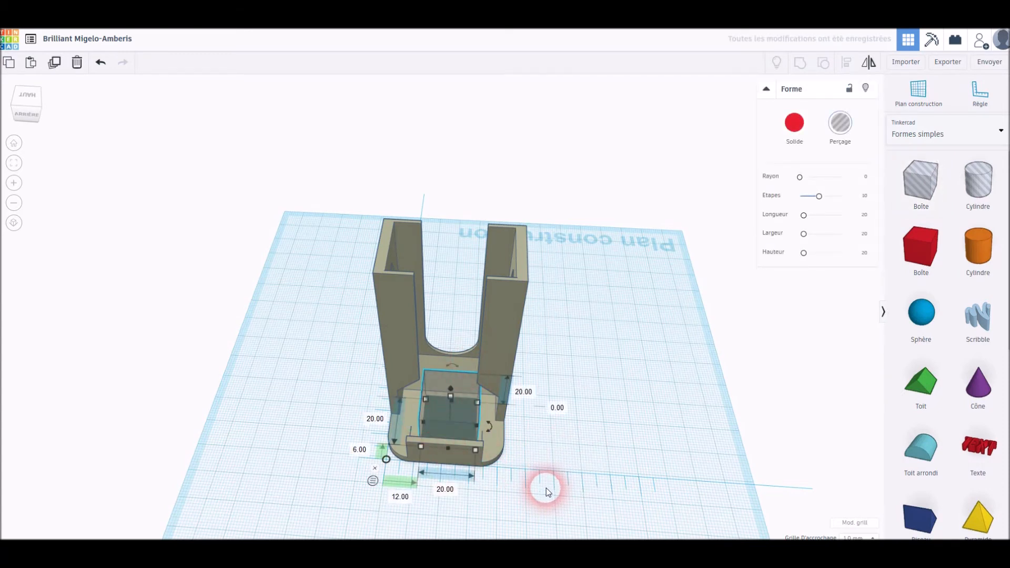
# Align the hole box and the holder on their centres in both horizontal directions.
pyautogui.hotkey('ctrl', 'a')
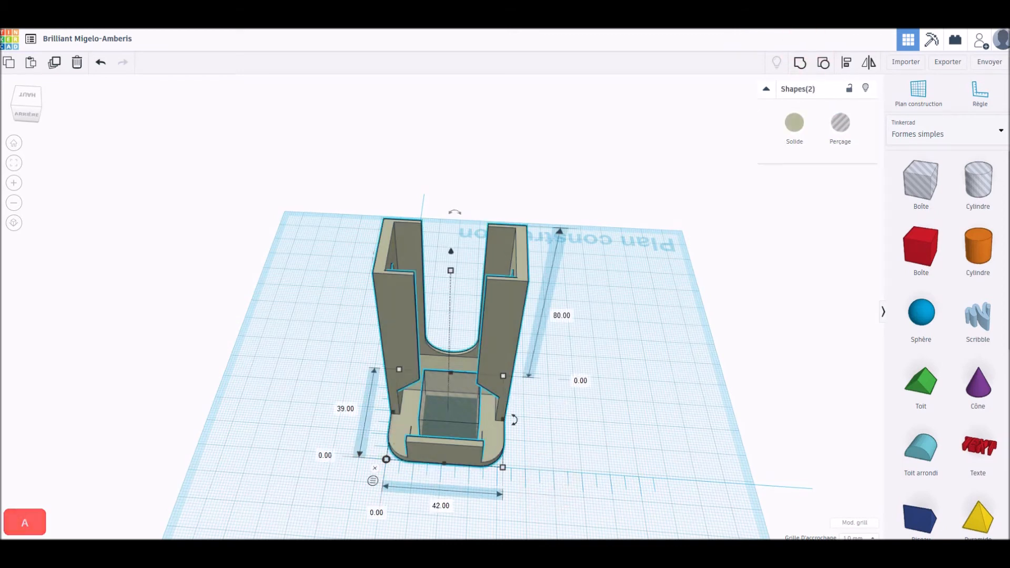
pyautogui.click(848, 63)
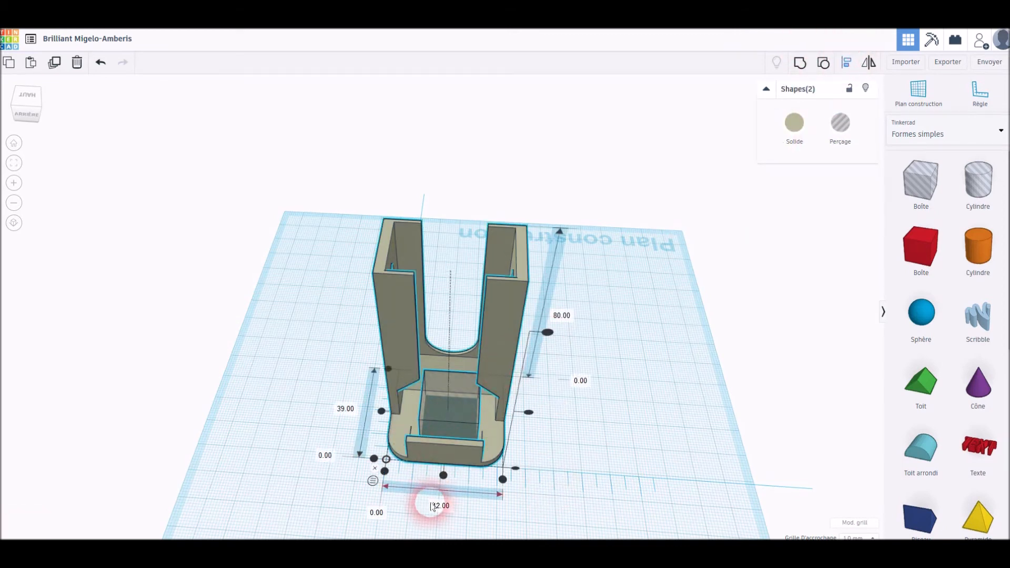
pyautogui.click(443, 476)
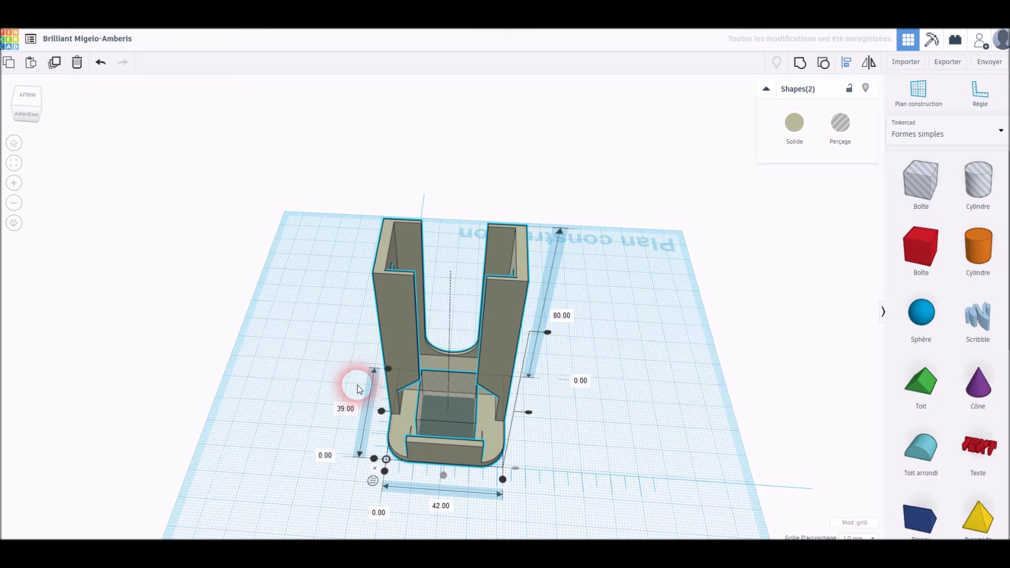
pyautogui.click(381, 411)
pyautogui.moveTo(559, 469); pyautogui.dragTo(738, 419, button='right')
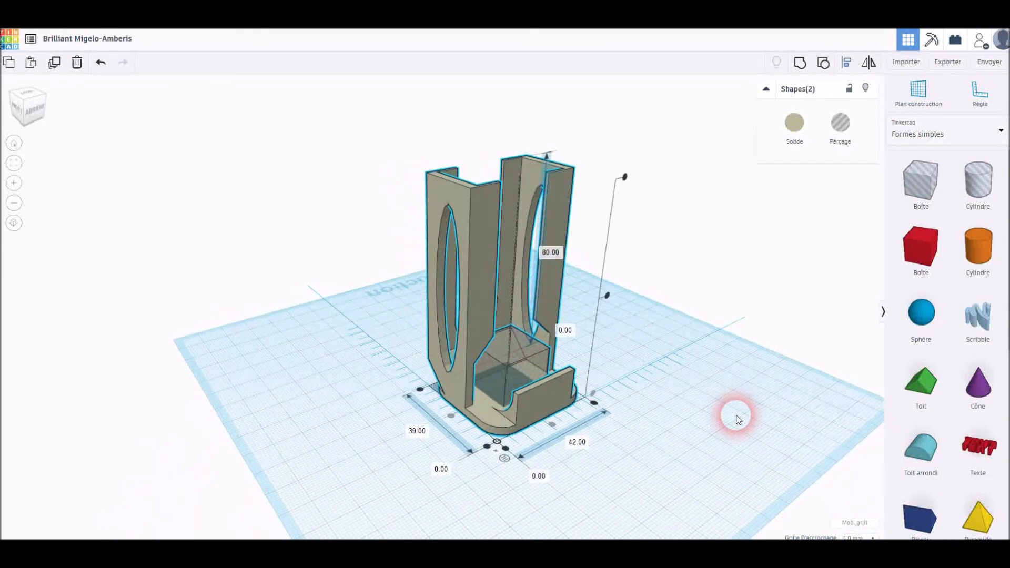
# Group the hole box with the holder to cut a square opening through the holder's base.
pyautogui.press('a')
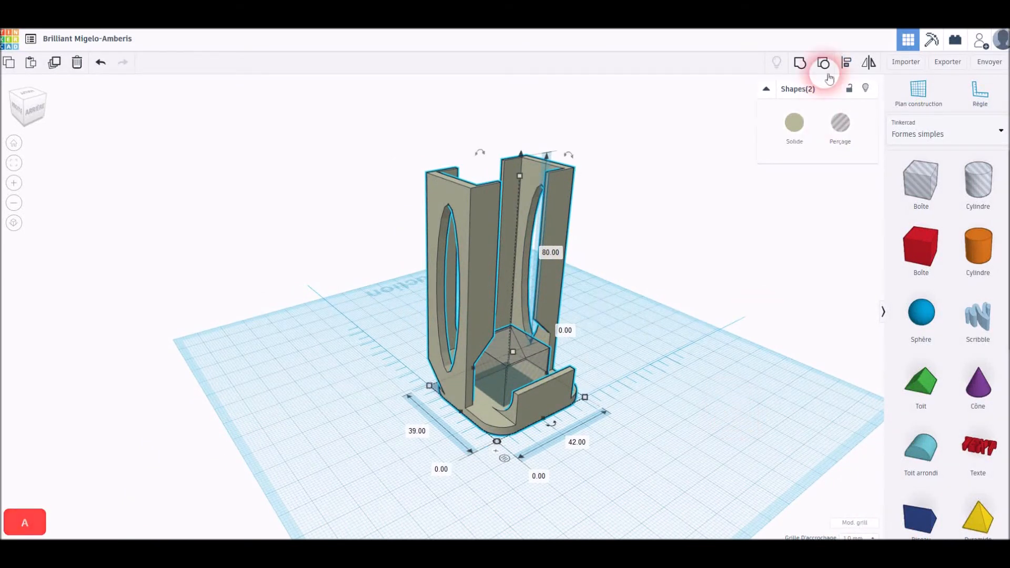
pyautogui.click(800, 62)
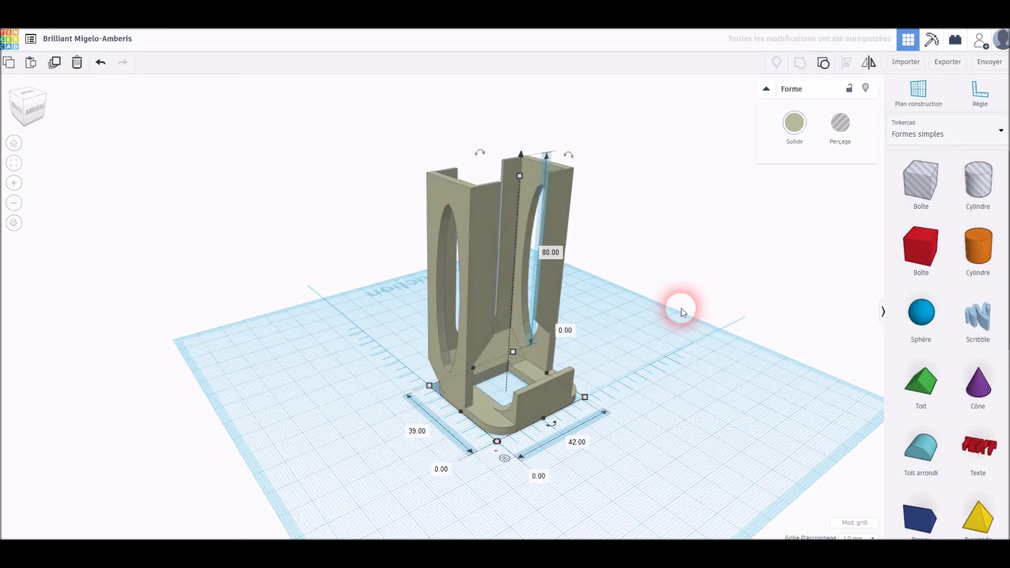
pyautogui.moveTo(681, 308); pyautogui.dragTo(379, 390, button='right')
pyautogui.moveTo(473, 401); pyautogui.dragTo(808, 377, button='right')
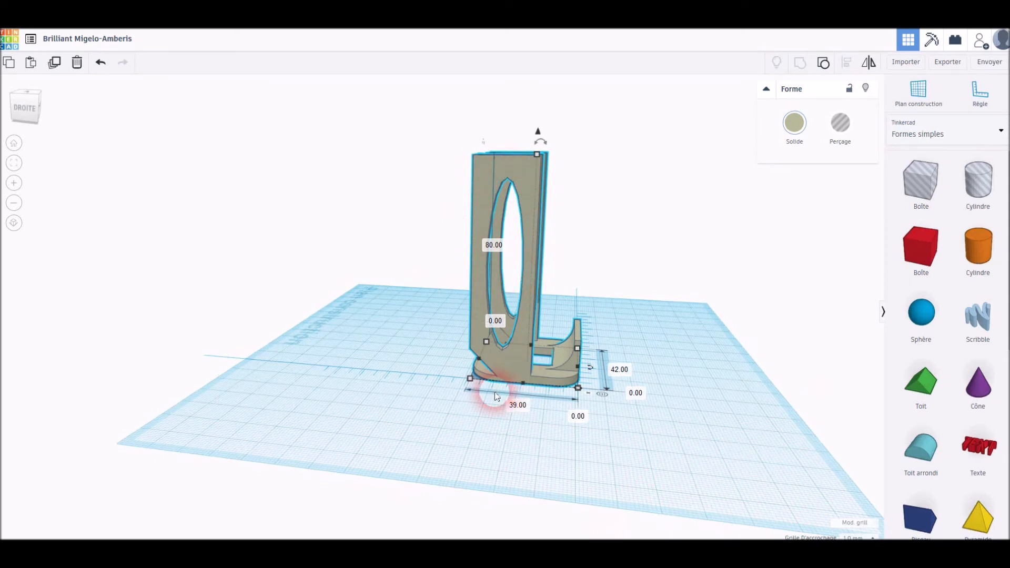
pyautogui.moveTo(656, 438)
pyautogui.mouseDown(button='right')
pyautogui.moveTo(330, 438)
pyautogui.moveTo(215, 410)
pyautogui.moveTo(284, 451)
pyautogui.moveTo(487, 479)
pyautogui.moveTo(615, 477)
pyautogui.moveTo(639, 440)
pyautogui.mouseUp(button='right')
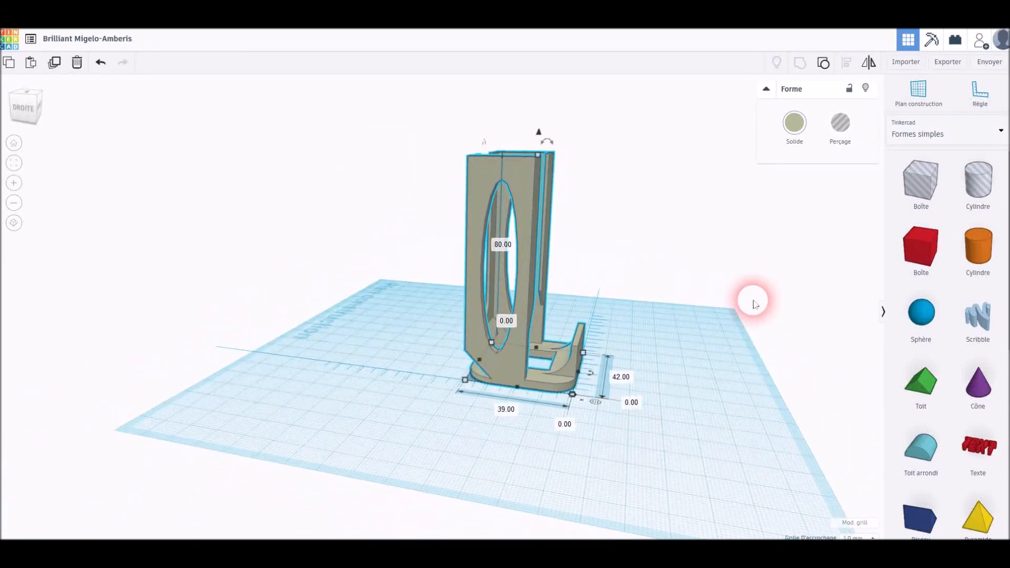
# Export only the selected holder shape as an STL file for 3D printing and save it.
pyautogui.click(947, 61)
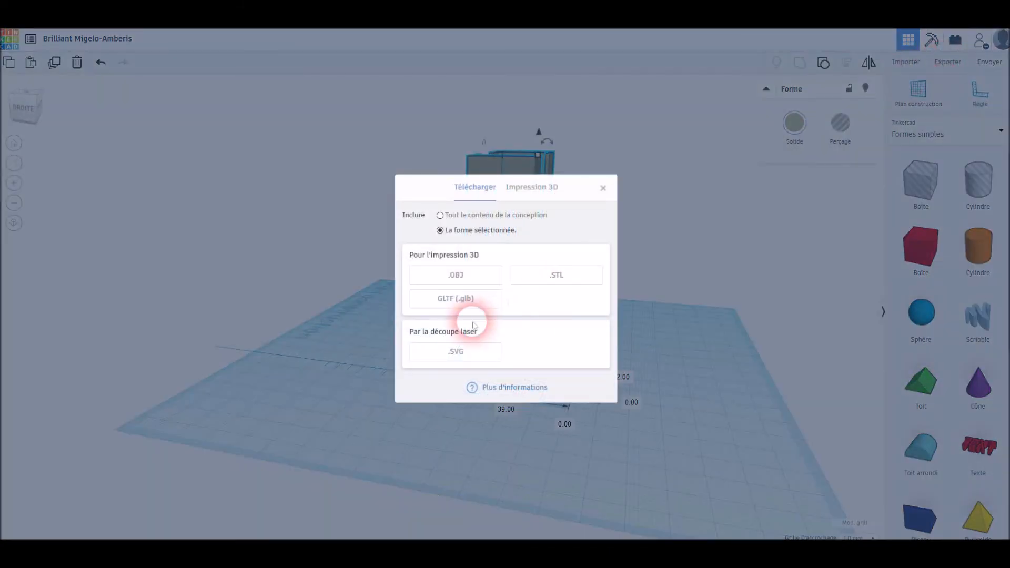
pyautogui.click(546, 276)
pyautogui.click(368, 295)
pyautogui.click(417, 341)
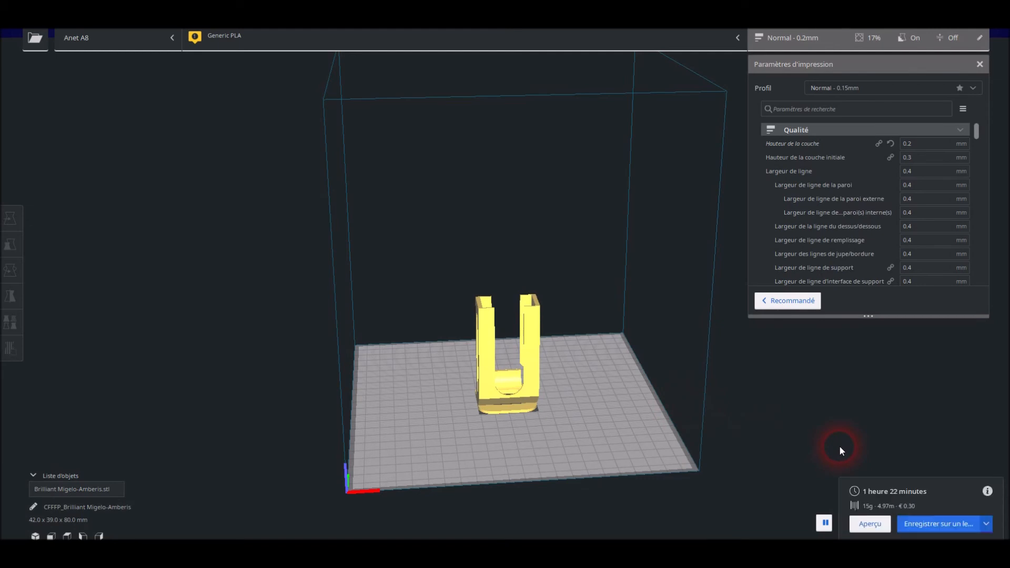
# In Cura, examine the holder on the build plate from several angles, including its oval side openings and square base opening.
pyautogui.moveTo(421, 449); pyautogui.dragTo(669, 438, button='right')
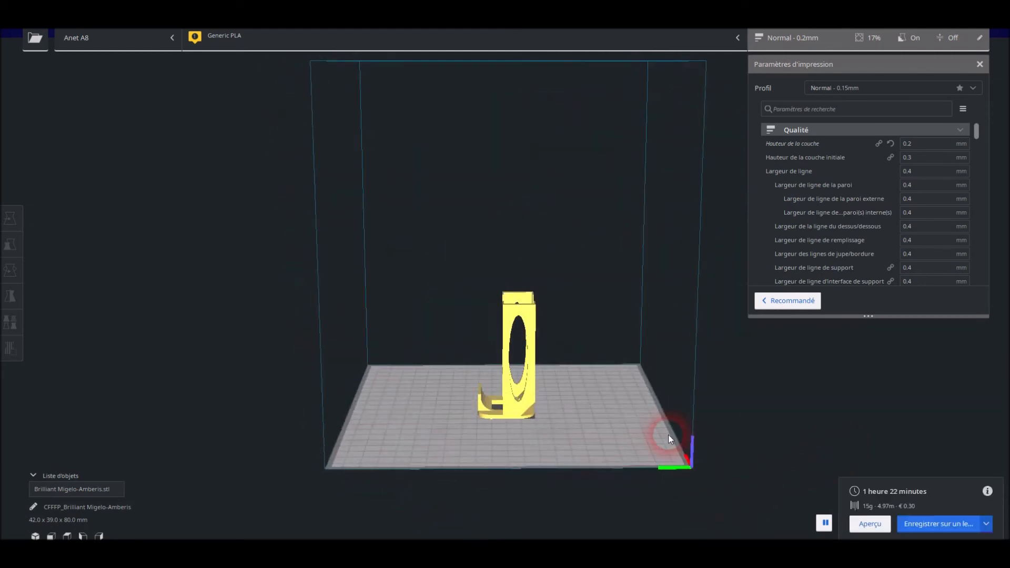
pyautogui.click(484, 520)
pyautogui.moveTo(430, 431); pyautogui.dragTo(565, 453, button='right')
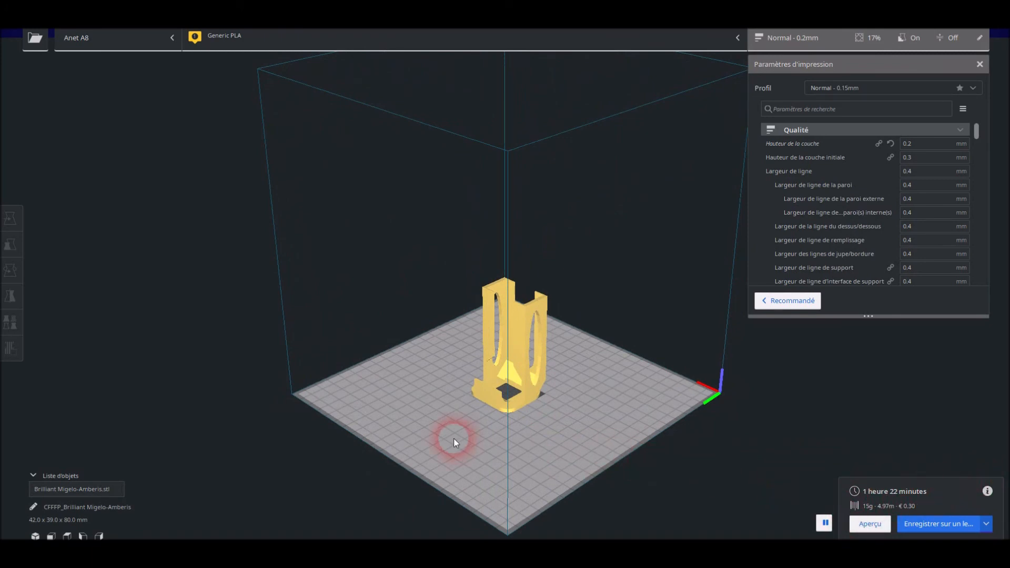
pyautogui.moveTo(453, 435); pyautogui.dragTo(483, 468, button='right')
pyautogui.moveTo(504, 412); pyautogui.dragTo(614, 518, button='right')
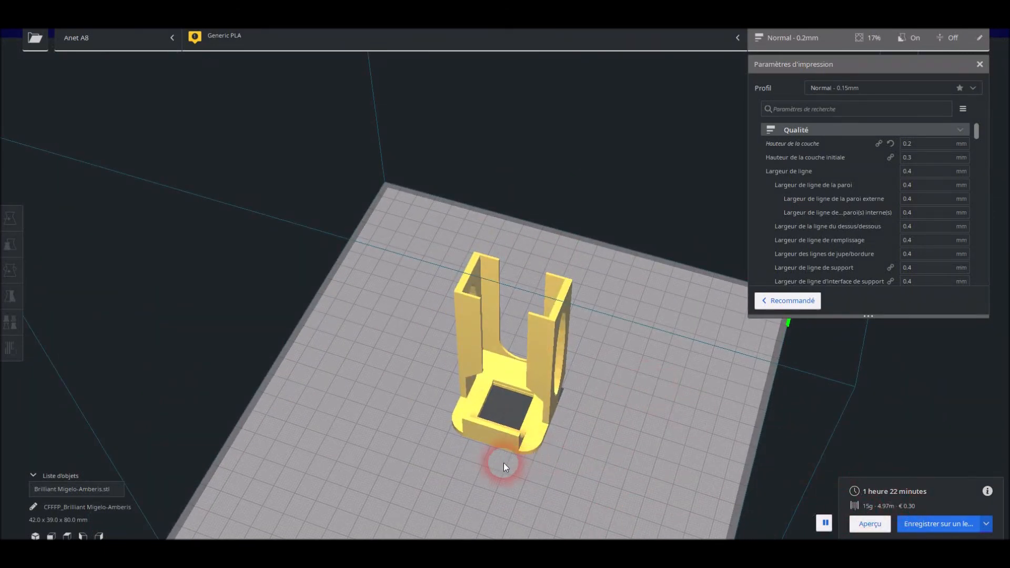
pyautogui.moveTo(353, 482); pyautogui.dragTo(251, 476, button='right')
pyautogui.moveTo(557, 489); pyautogui.dragTo(582, 504, button='right')
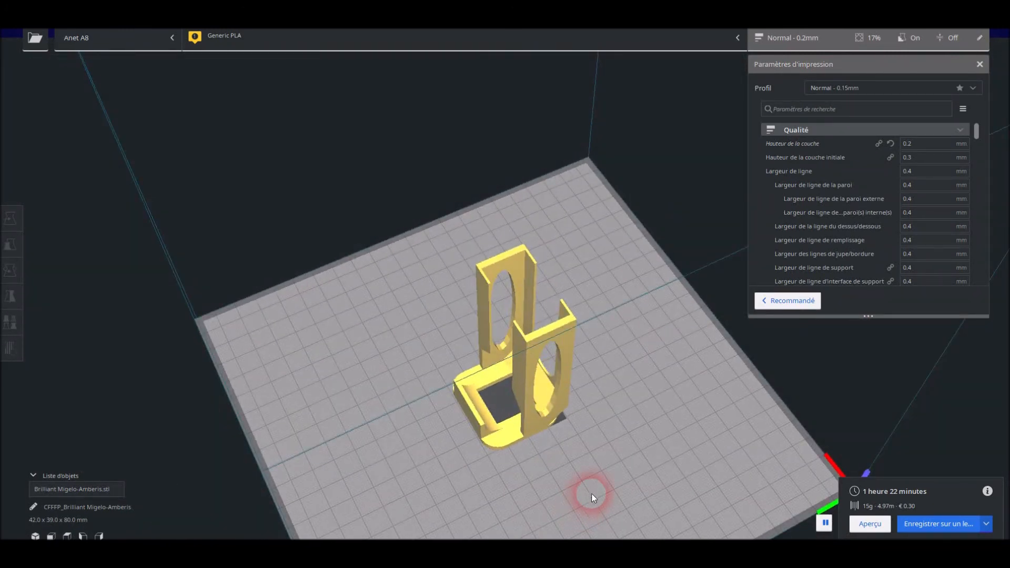